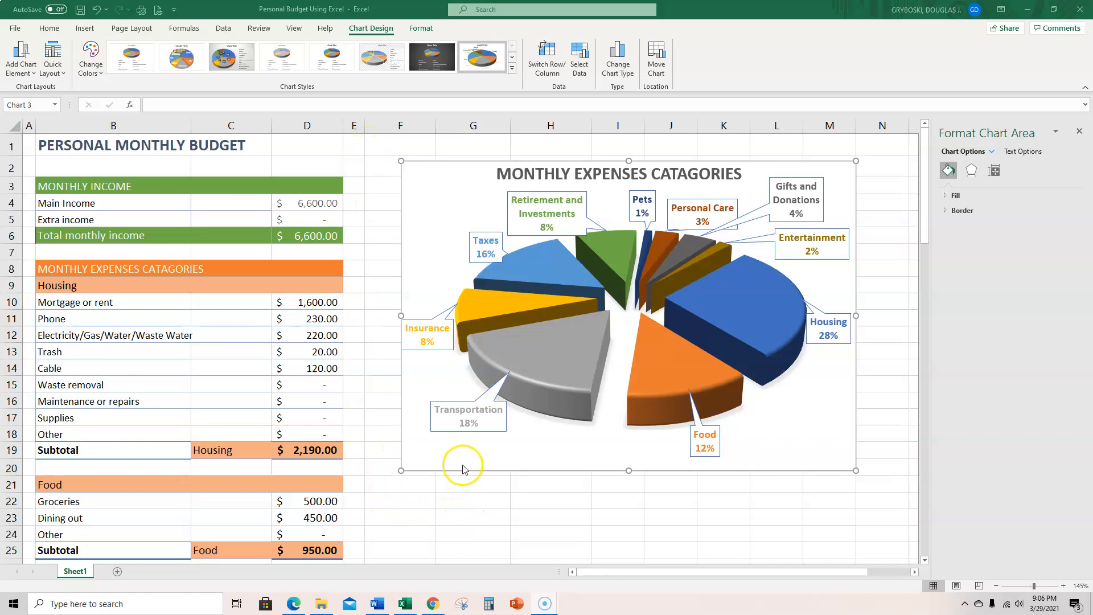
# Step: Review the budget sheet's expense categories, total monthly expenses and income-minus-expenses rows against the expense pie chart
pyautogui.scroll(-13, 360, 426)
pyautogui.scroll(-12, 359, 424)
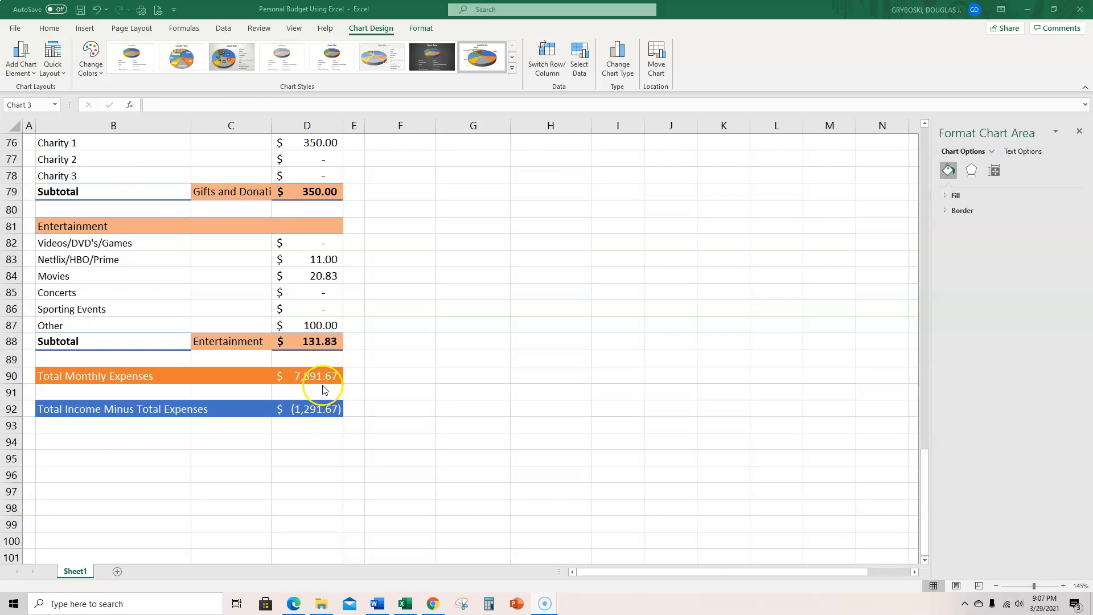
pyautogui.scroll(1, 375, 406)
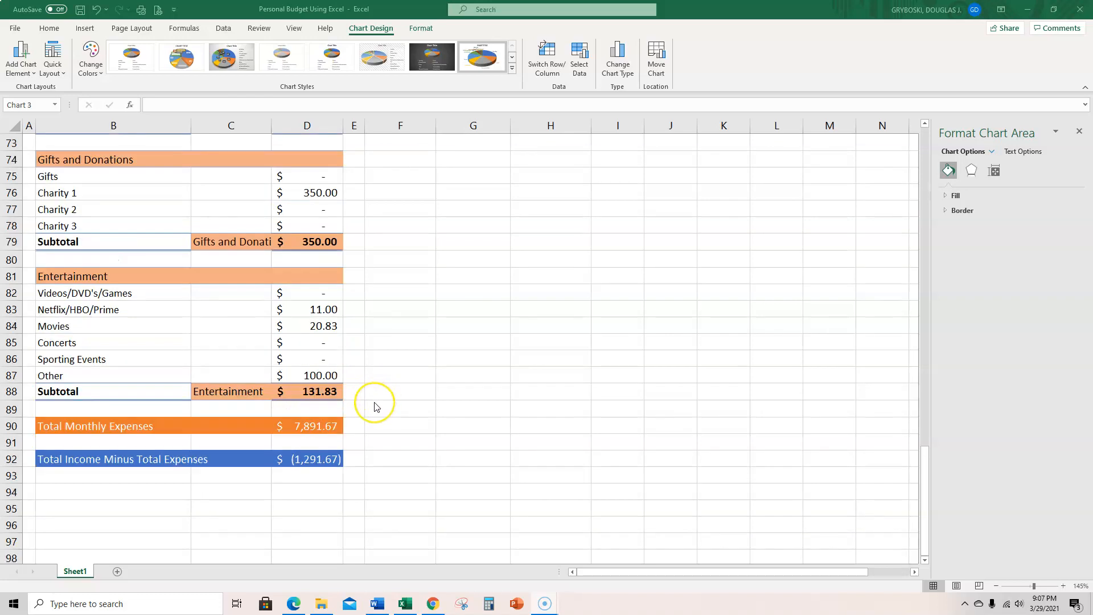
pyautogui.scroll(20, 375, 406)
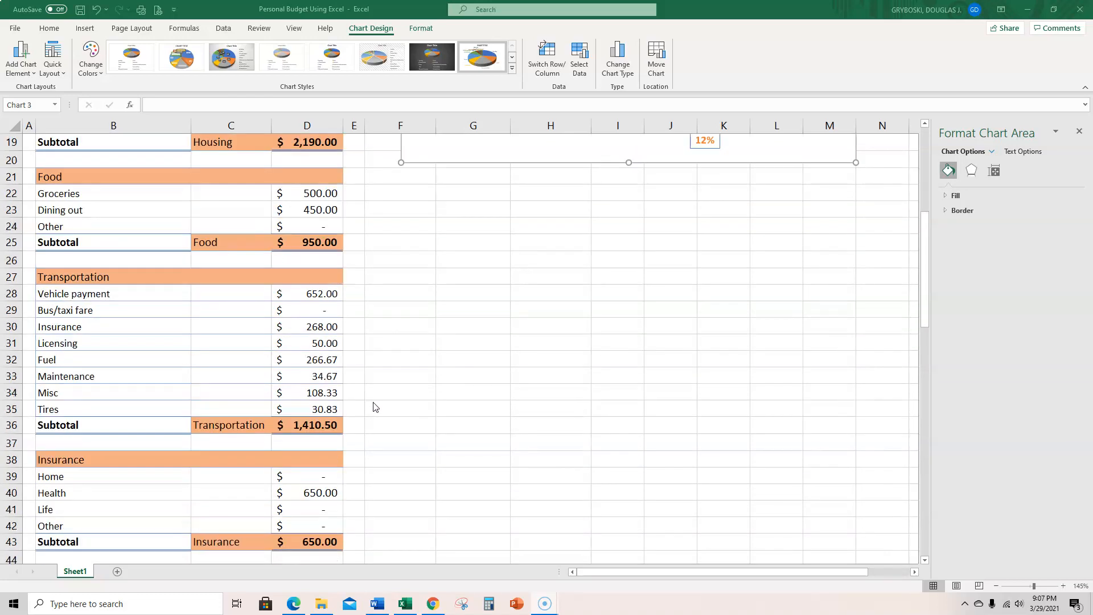
pyautogui.scroll(-1, 375, 406)
pyautogui.scroll(1, 382, 419)
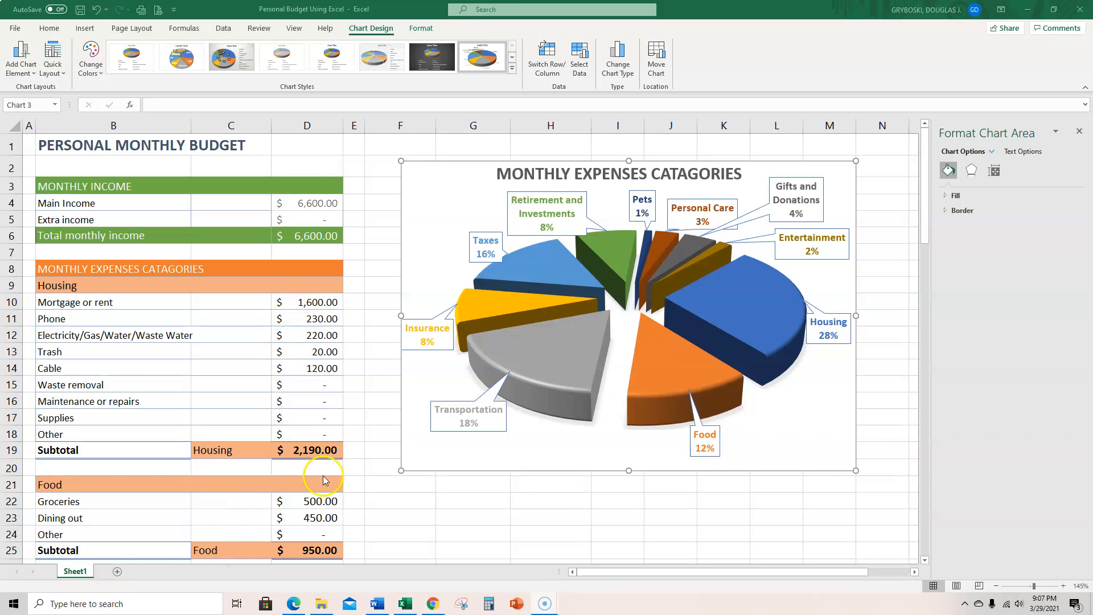
pyautogui.scroll(-1, 98, 557)
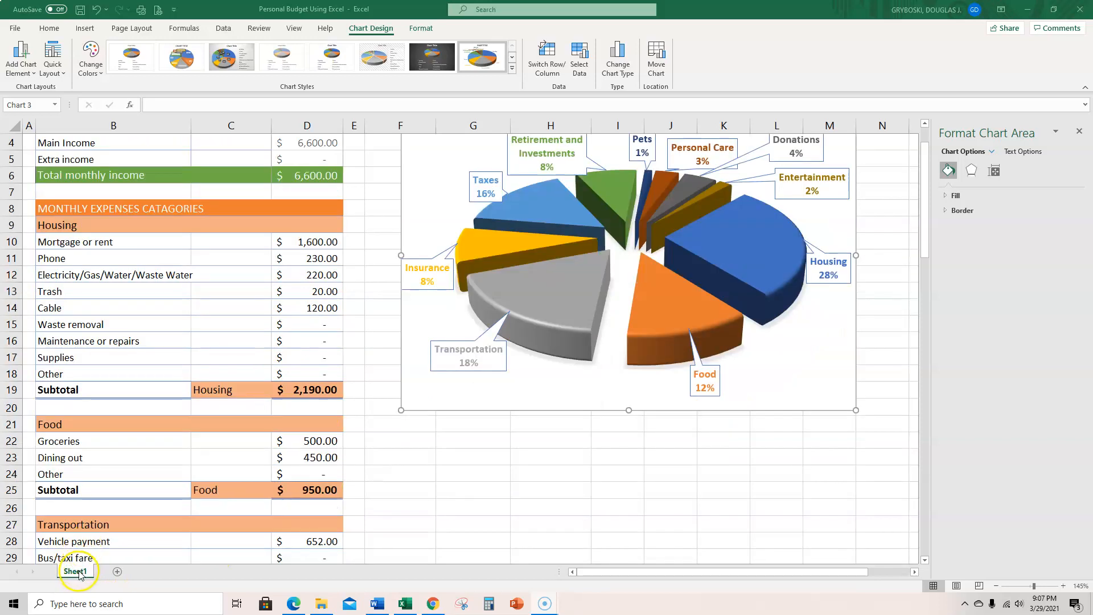
# Step: Rename the budget worksheet Sheet1 as "Original Numbers"
pyautogui.doubleClick(81, 575)
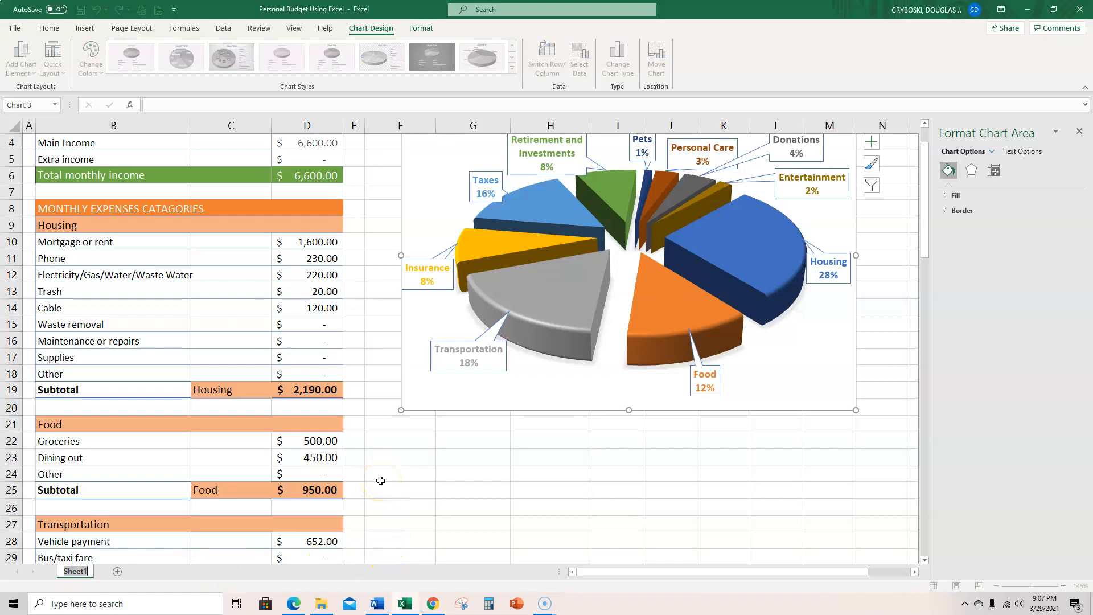
pyautogui.write('o')
pyautogui.write('riginal Numbers')
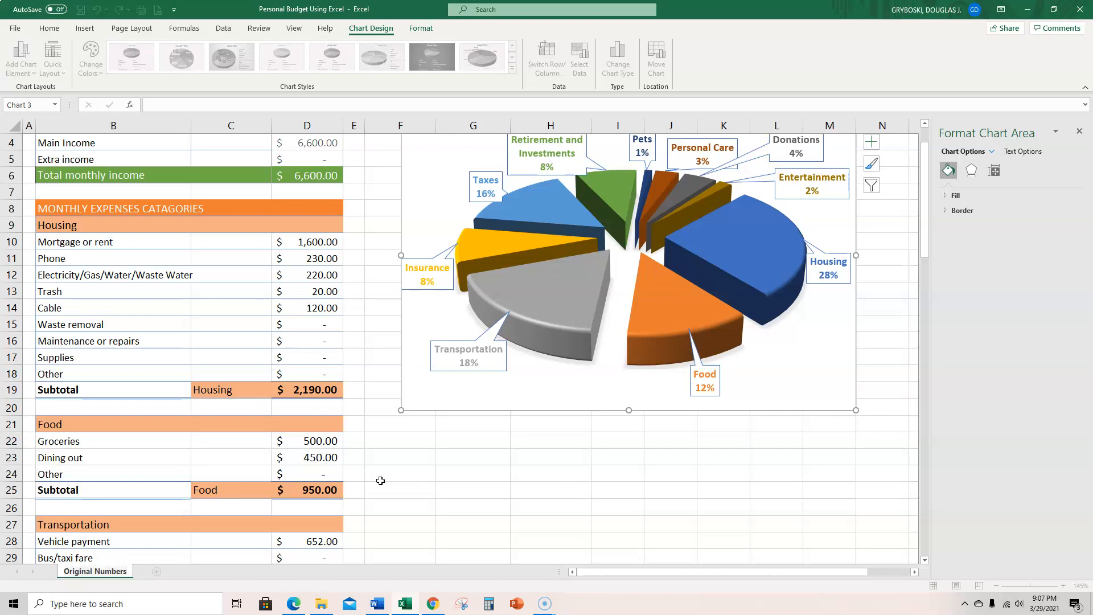
pyautogui.press('Return')
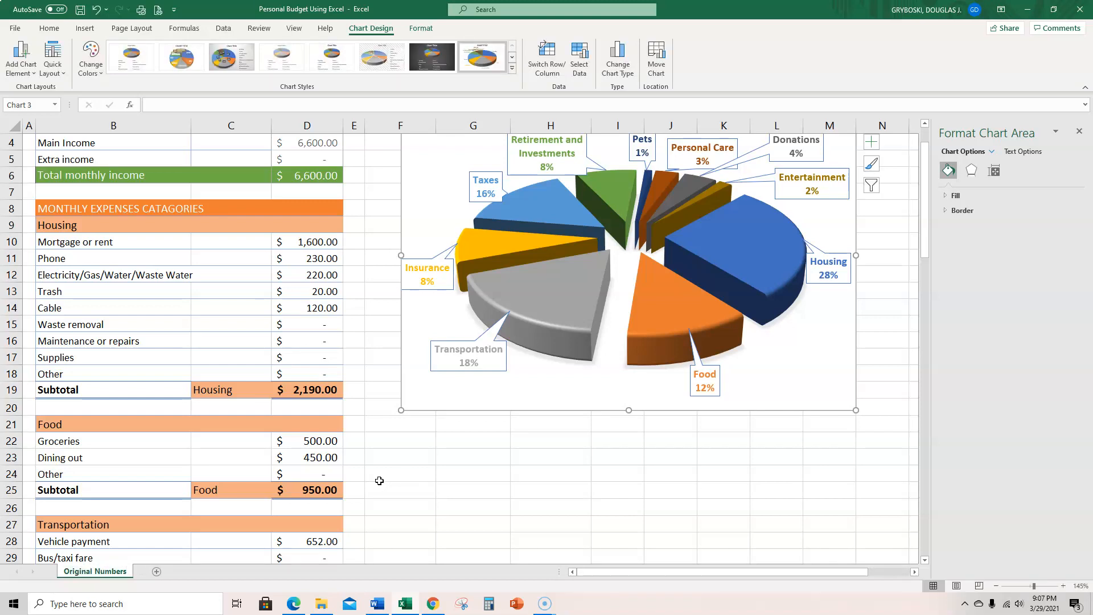
# Step: Insert a new blank worksheet after Original Numbers, compare the two sheets, and return to Original Numbers
pyautogui.click(159, 573)
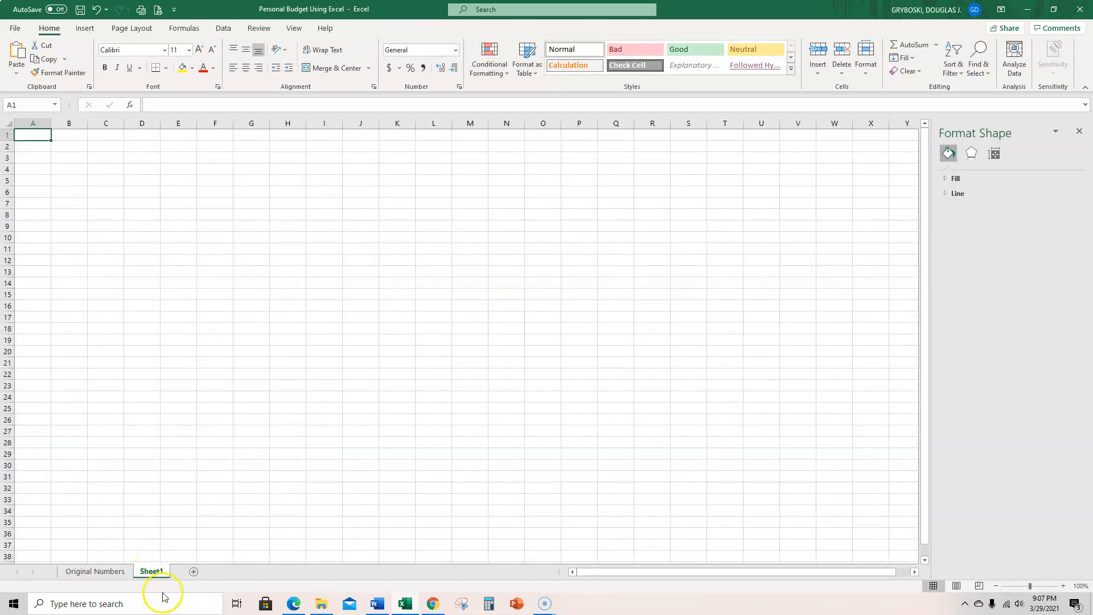
pyautogui.click(106, 575)
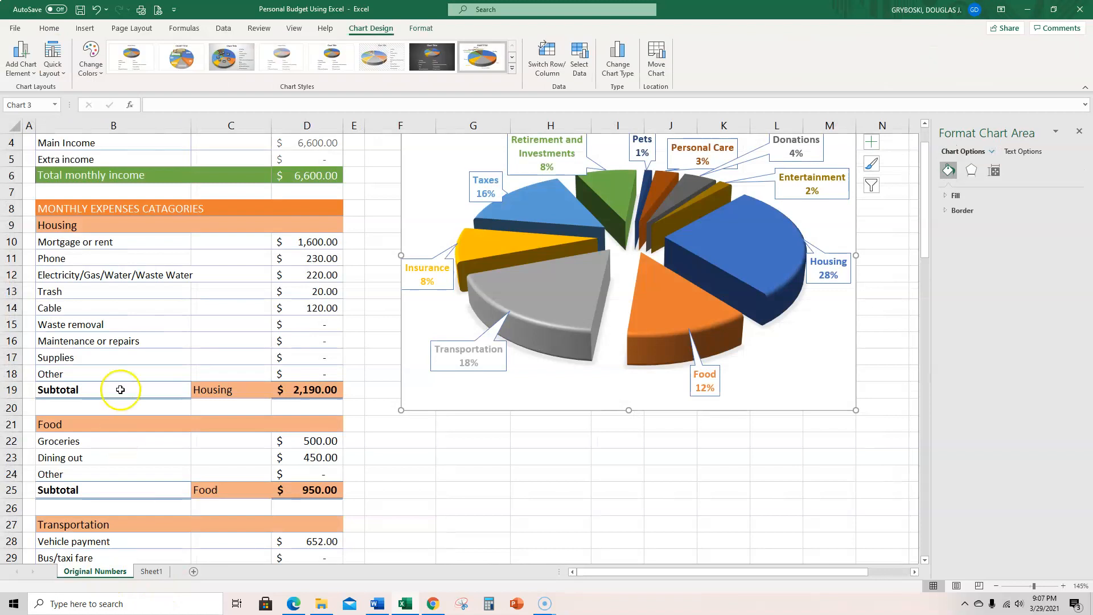
pyautogui.click(152, 571)
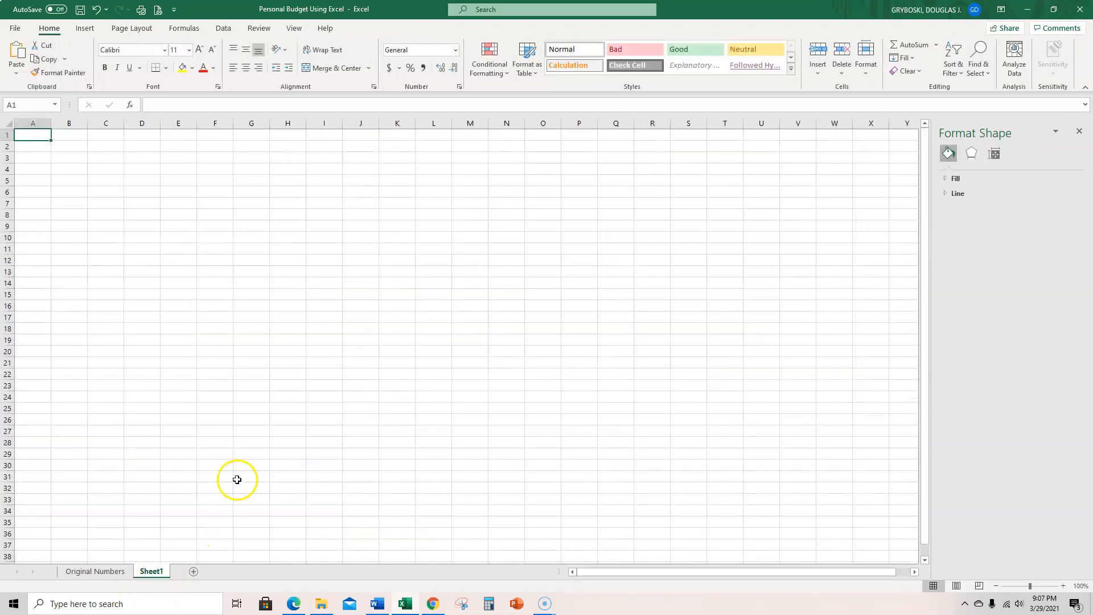
pyautogui.click(118, 573)
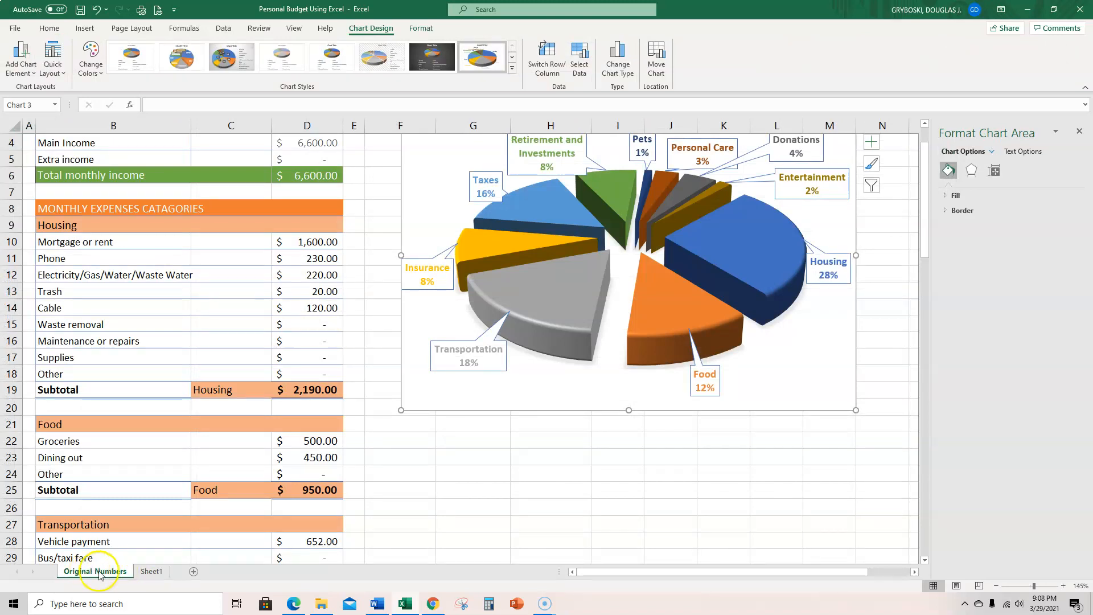
# Step: Create a copy of the Original Numbers worksheet at the end of the same workbook
pyautogui.rightClick(98, 573)
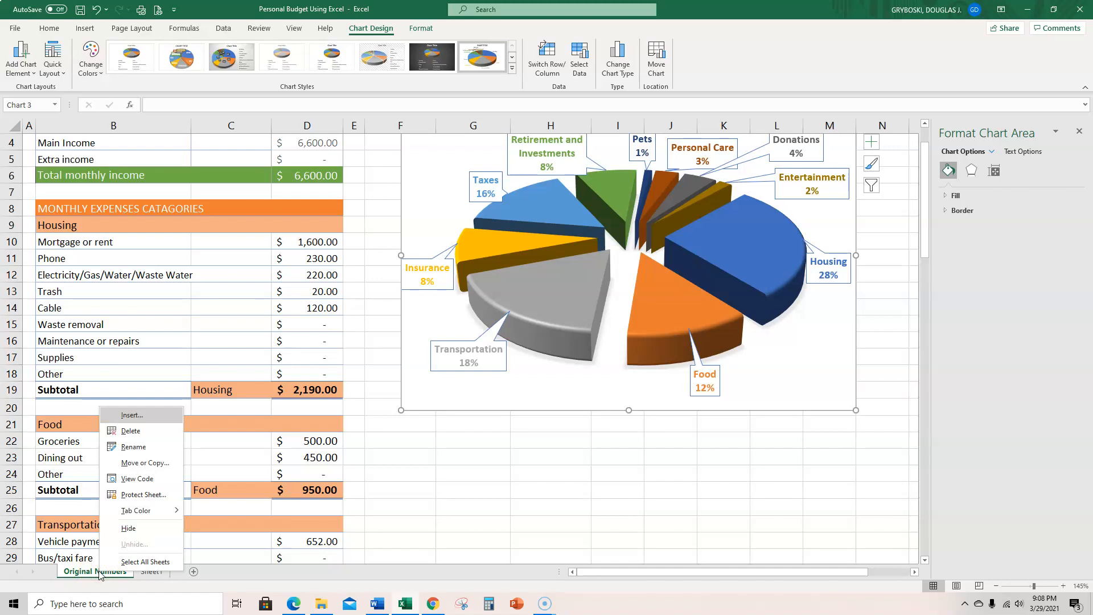
pyautogui.click(134, 464)
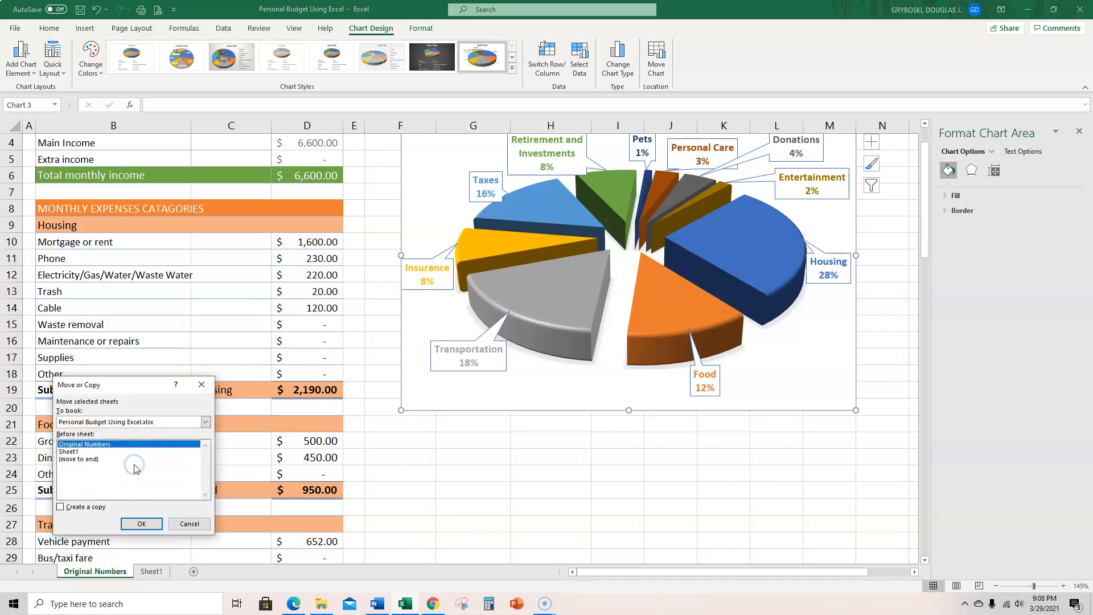
pyautogui.click(61, 508)
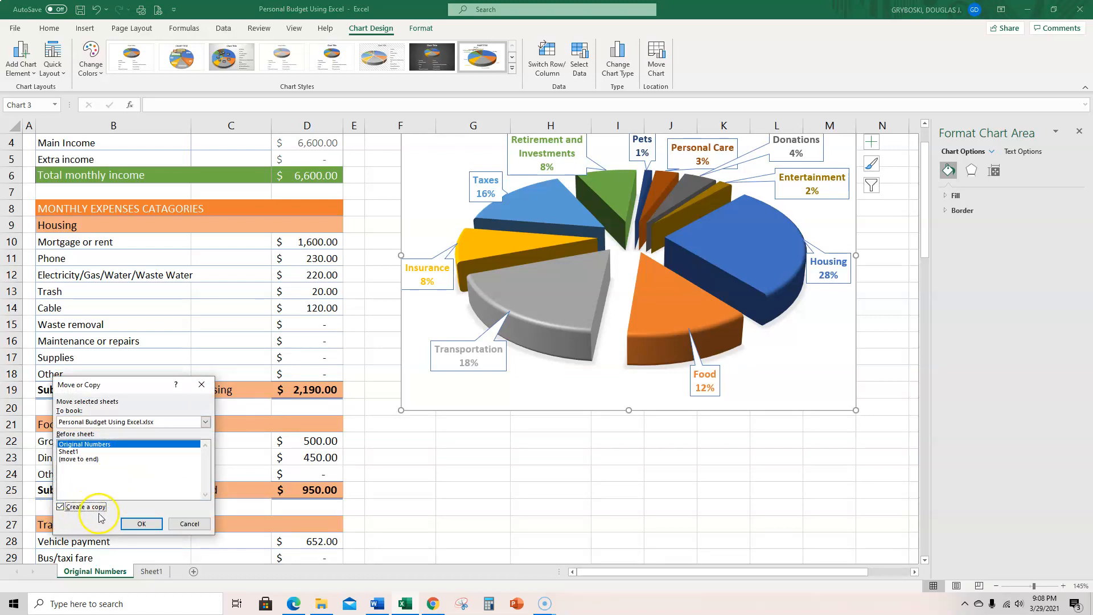
pyautogui.click(90, 459)
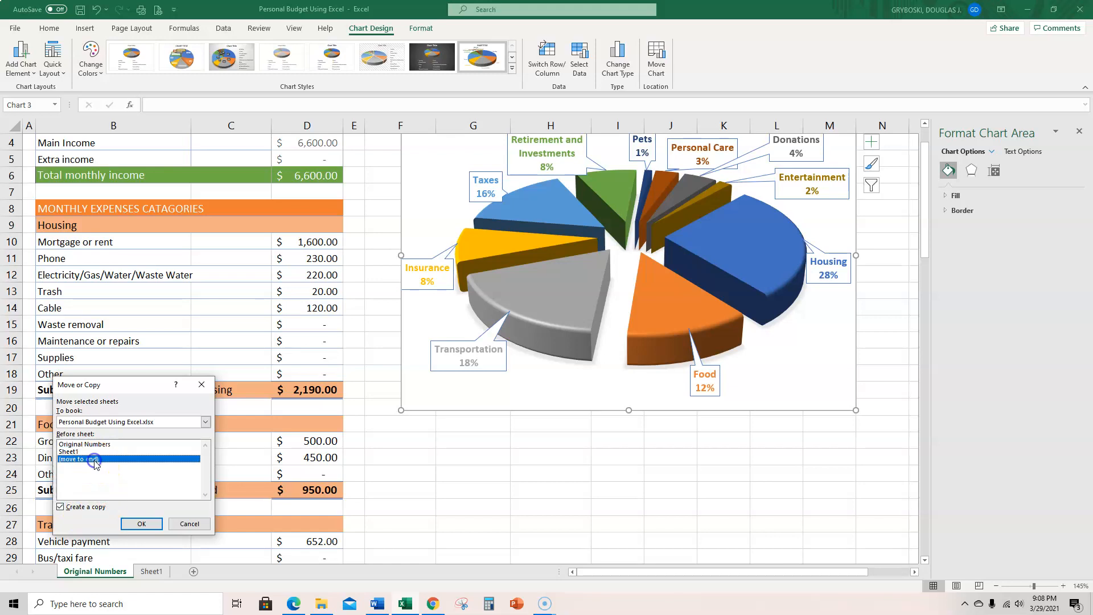
pyautogui.click(142, 524)
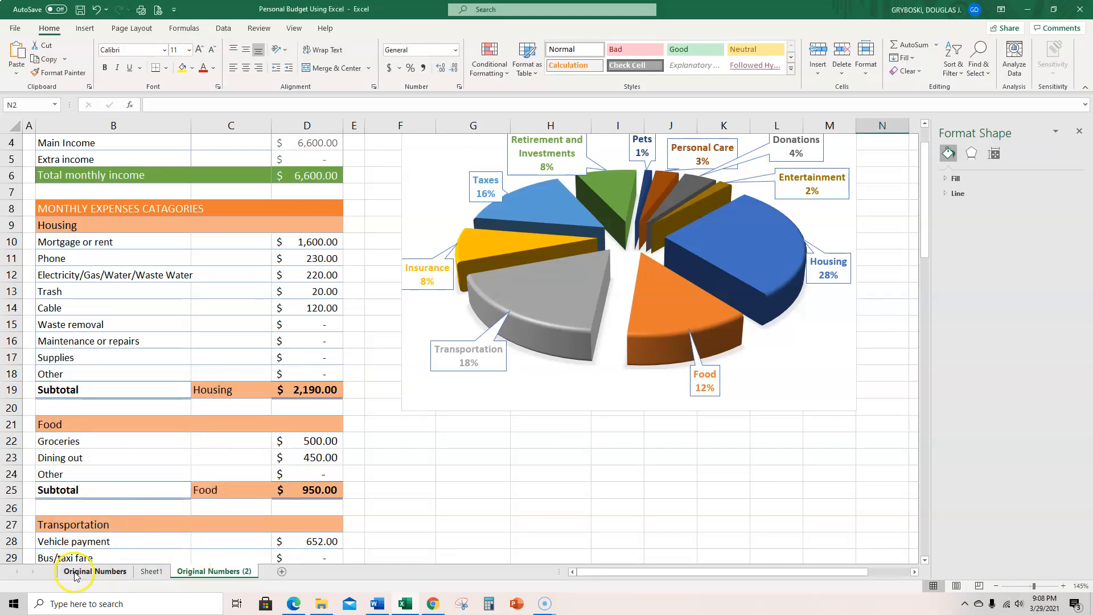
# Step: Rename the copied worksheet as "Suggested Numbers"
pyautogui.doubleClick(207, 571)
pyautogui.click(206, 571)
pyautogui.press('BackSpace')
pyautogui.press('BackSpace')
pyautogui.press('BackSpace')
pyautogui.press('BackSpace')
pyautogui.press('BackSpace')
pyautogui.press('BackSpace')
pyautogui.press('BackSpace')
pyautogui.press('BackSpace')
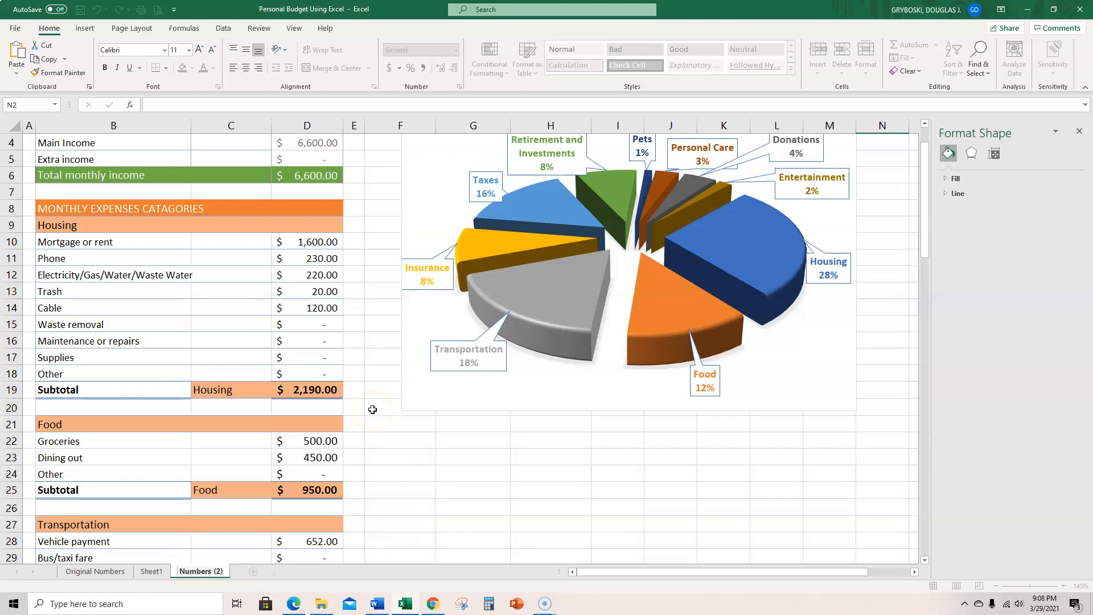
pyautogui.write('Sugge')
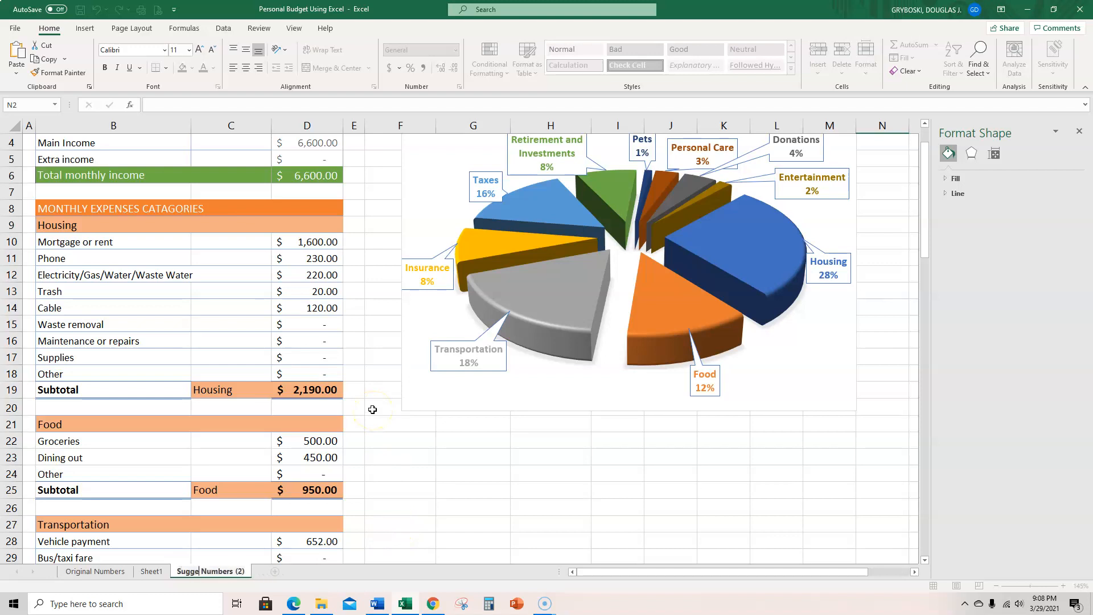
pyautogui.press('BackSpace')
pyautogui.press('BackSpace')
pyautogui.write('et')
pyautogui.press('BackSpace')
pyautogui.press('BackSpace')
pyautogui.write('gested')
pyautogui.press('Delete')
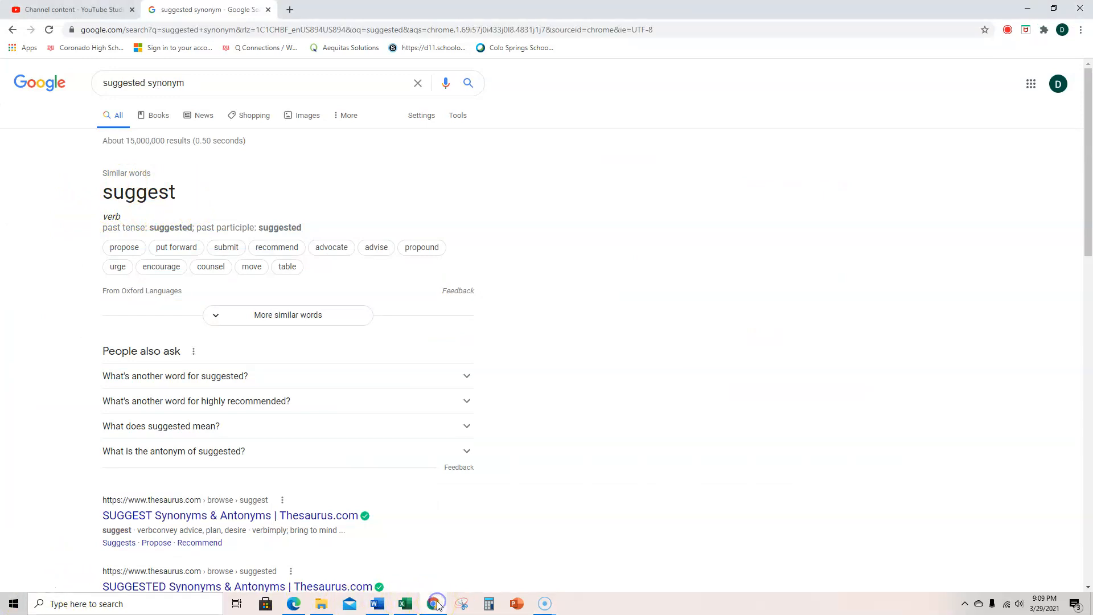
pyautogui.click(405, 604)
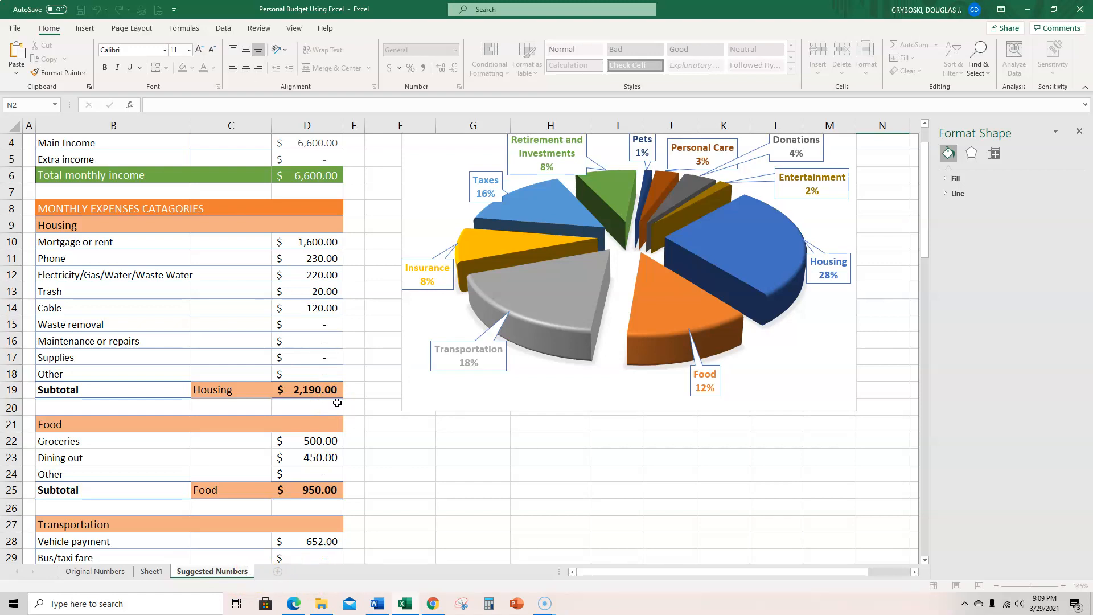
pyautogui.press('Return')
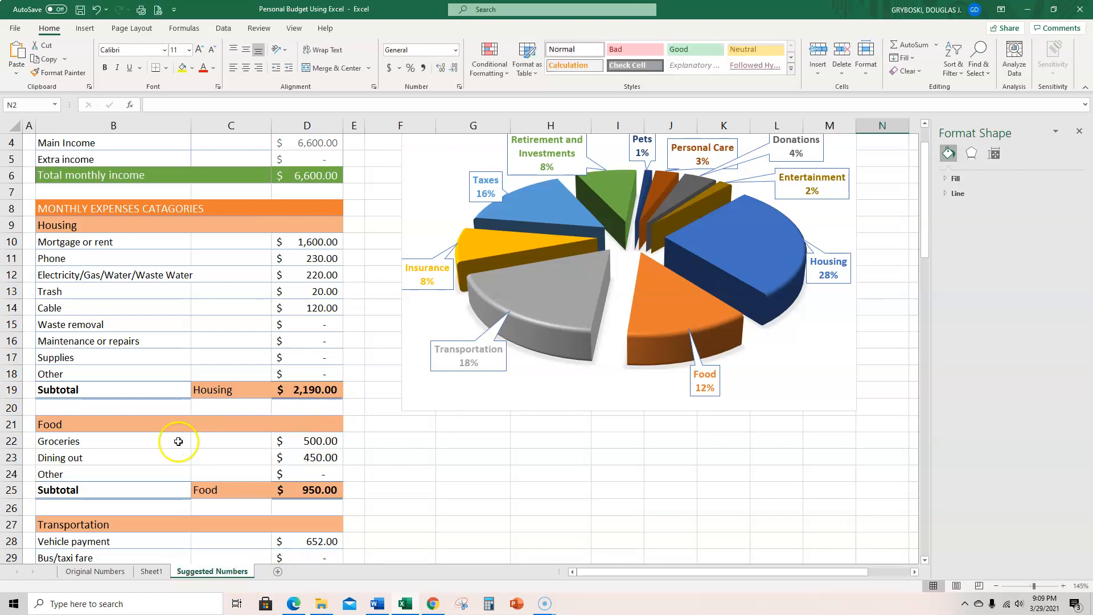
# Step: Delete the blank Sheet1 worksheet, compare the two remaining sheets, and end on Suggested Numbers
pyautogui.click(153, 572)
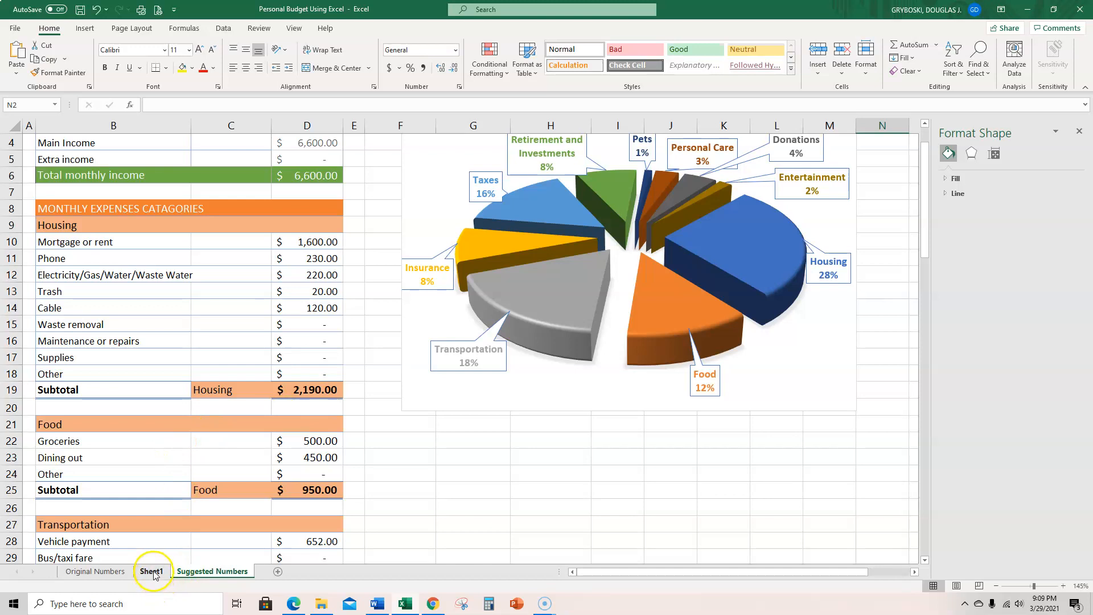
pyautogui.rightClick(153, 572)
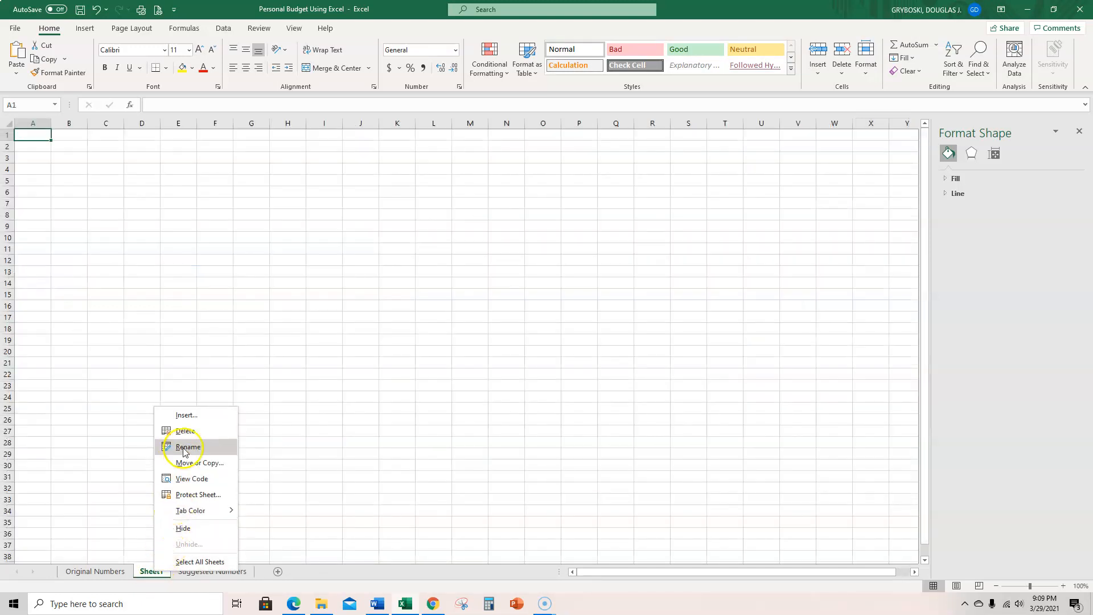
pyautogui.click(185, 431)
pyautogui.click(74, 572)
pyautogui.click(192, 573)
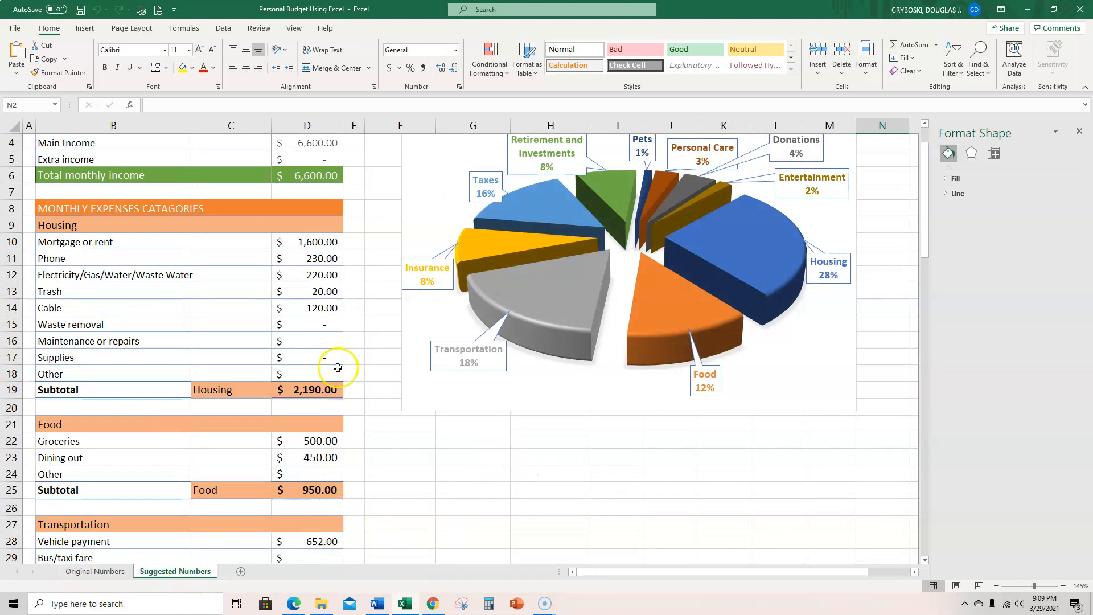
pyautogui.click(106, 571)
pyautogui.click(184, 572)
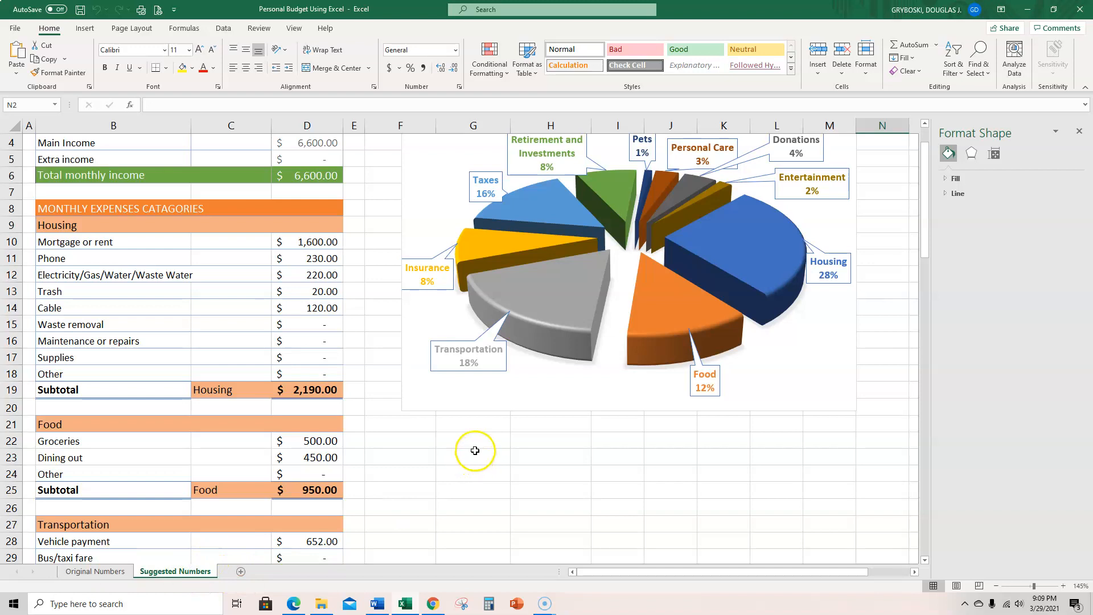
# Step: Insert a text box below the pie chart on Suggested Numbers, covering about columns F to L and rows 22 to 37
pyautogui.scroll(-1, 475, 447)
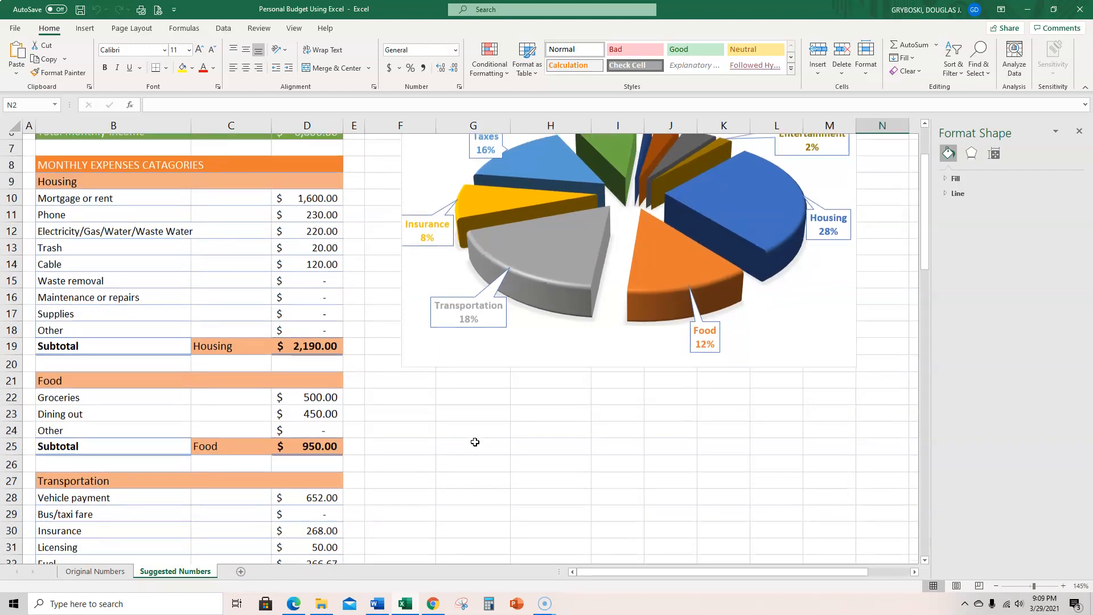
pyautogui.scroll(2, 475, 442)
pyautogui.scroll(-1, 475, 442)
pyautogui.scroll(1, 475, 441)
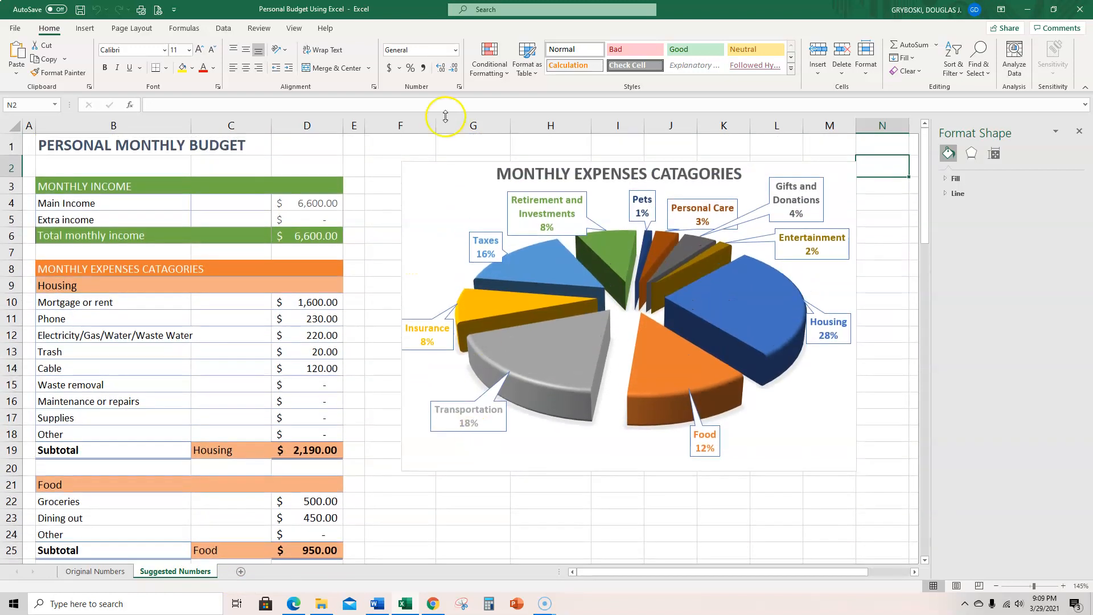
pyautogui.click(83, 29)
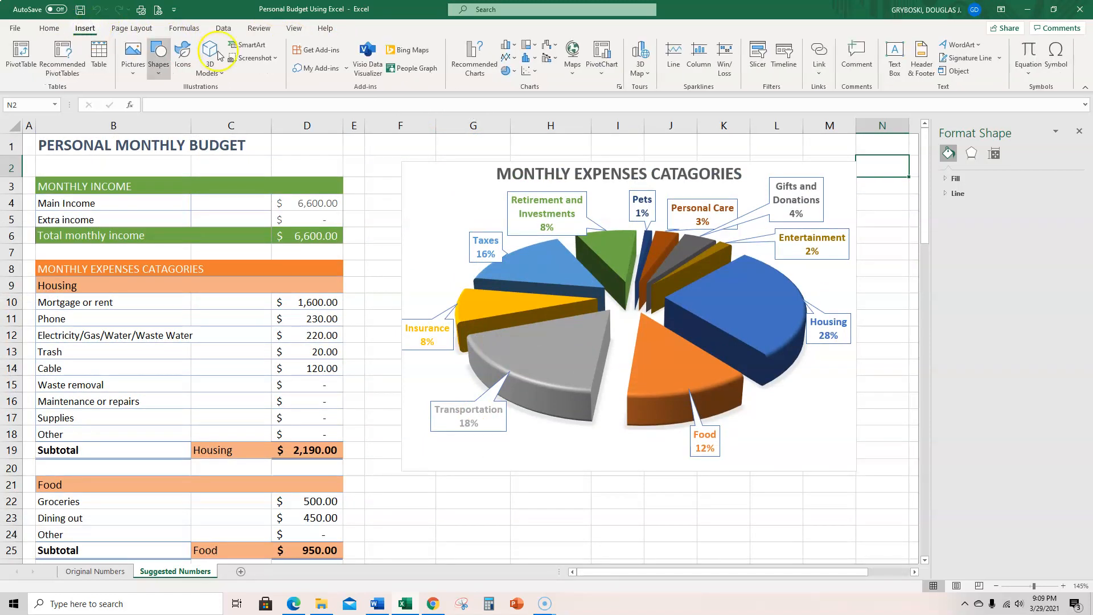
pyautogui.click(893, 59)
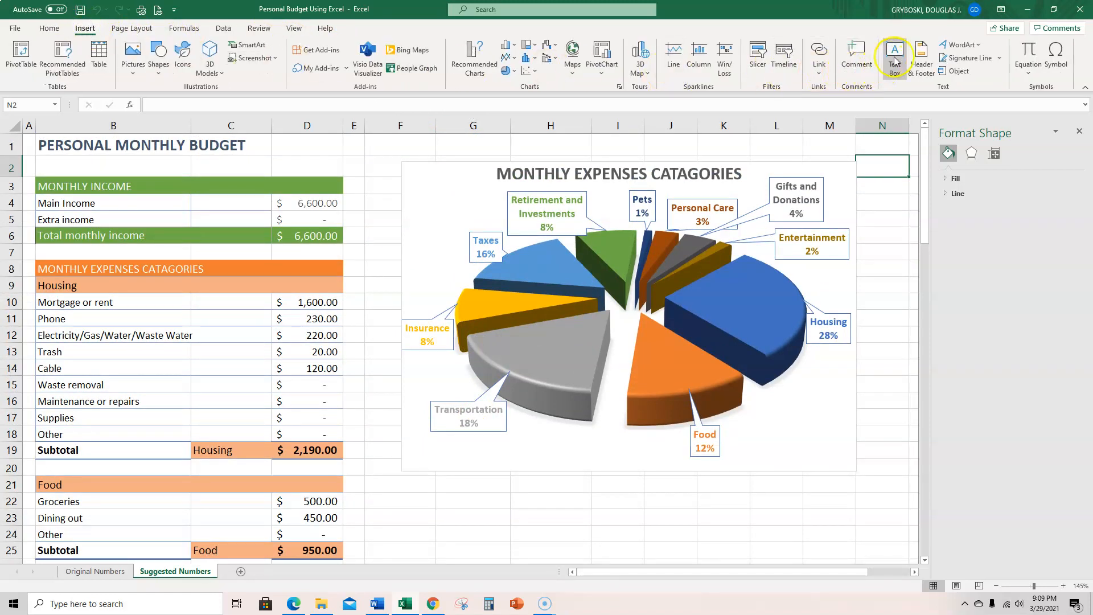
pyautogui.scroll(-2, 608, 390)
pyautogui.scroll(-1, 607, 390)
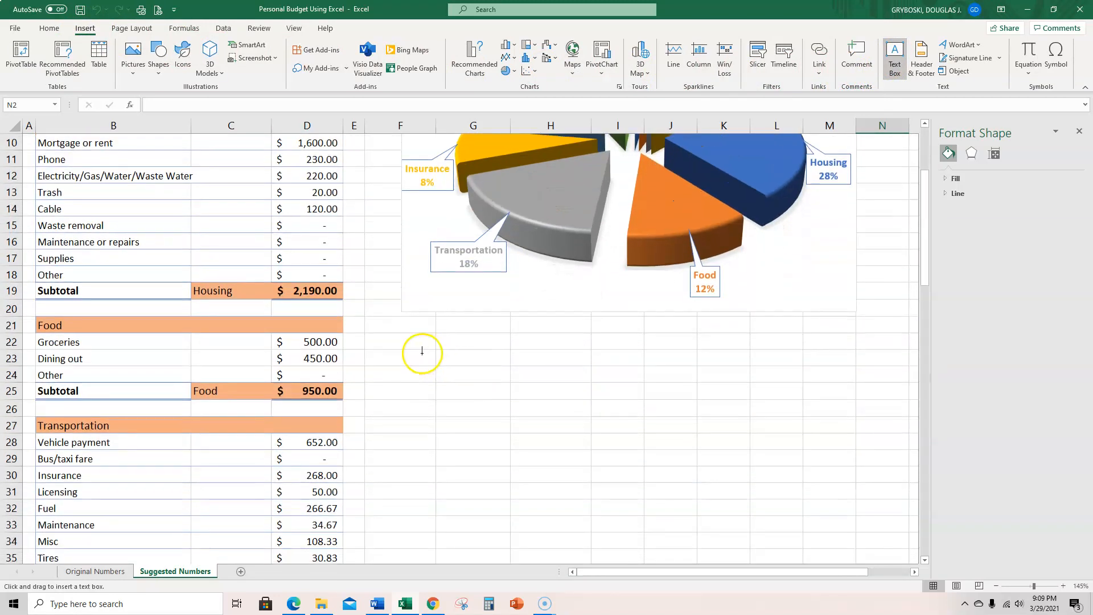
pyautogui.moveTo(402, 338); pyautogui.dragTo(811, 513)
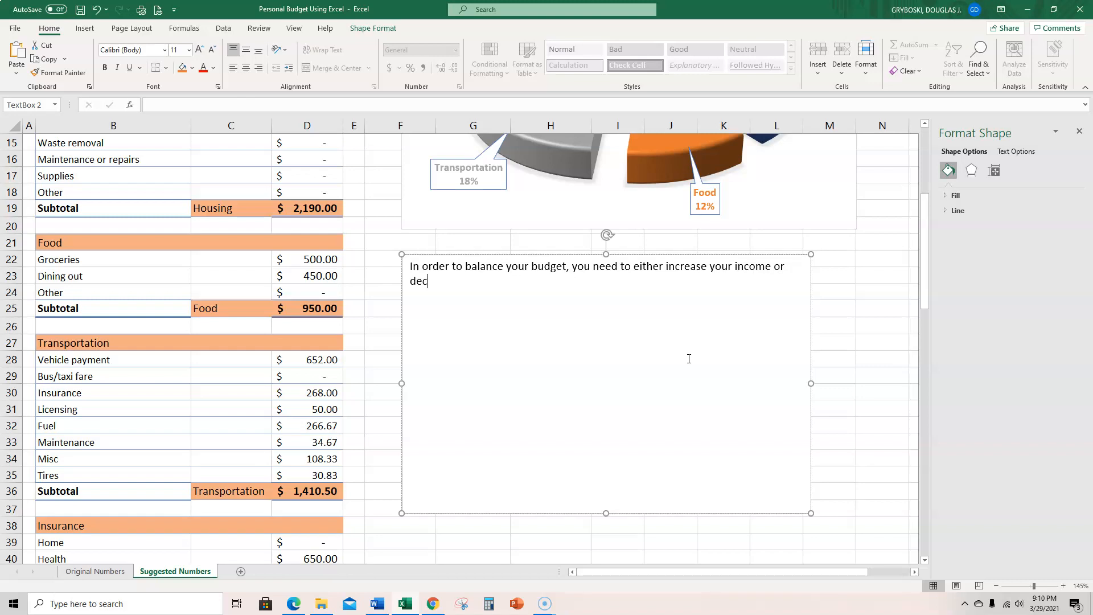
# Step: Complete the text box's opening sentence so the options read "increase your income, decrease your expenses, or a combination of both."
pyautogui.write('ease')
pyautogui.press('BackSpace')
pyautogui.press('BackSpace')
pyautogui.press('Right')
pyautogui.write('your expenses, or ')
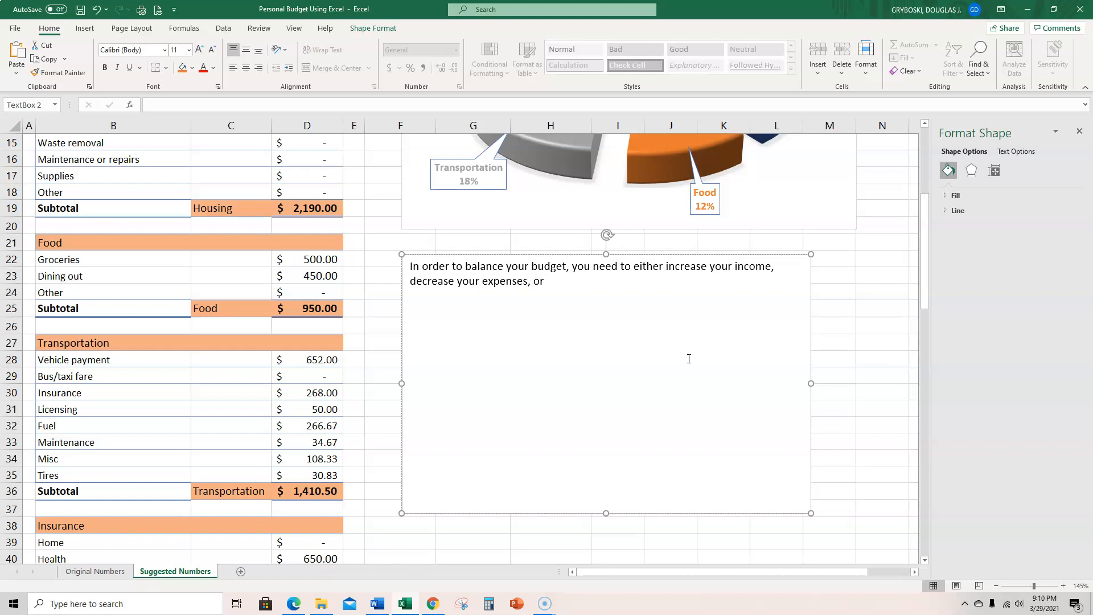
pyautogui.write('a combination of both.  My recome')
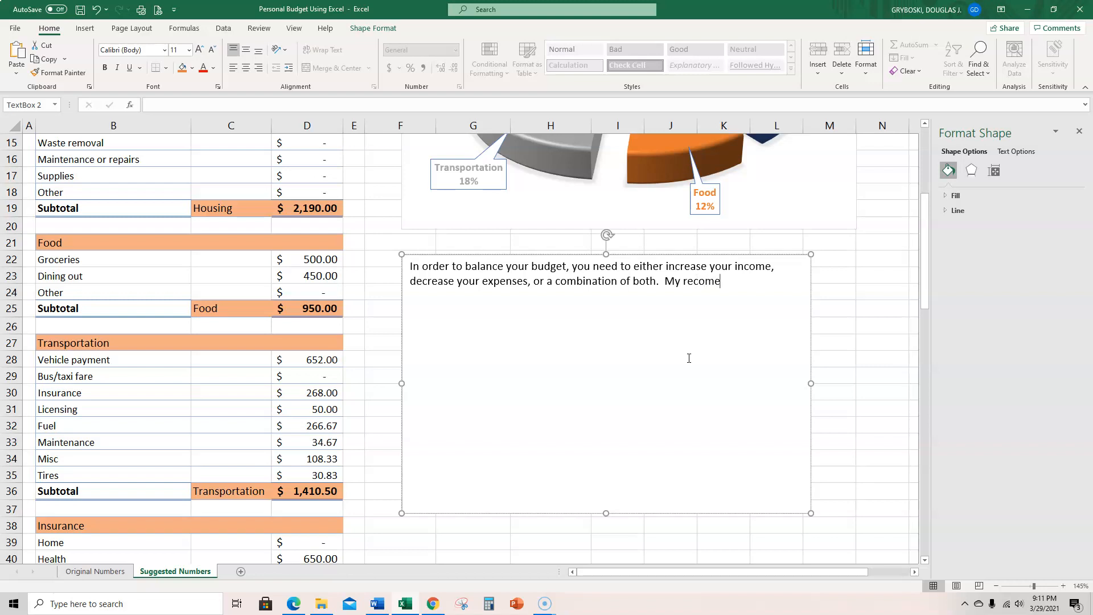
# Step: Finish the second sentence as "My recomendations are listed below and the numbers are entered into the budget to the left."
pyautogui.write('ndations are listed below')
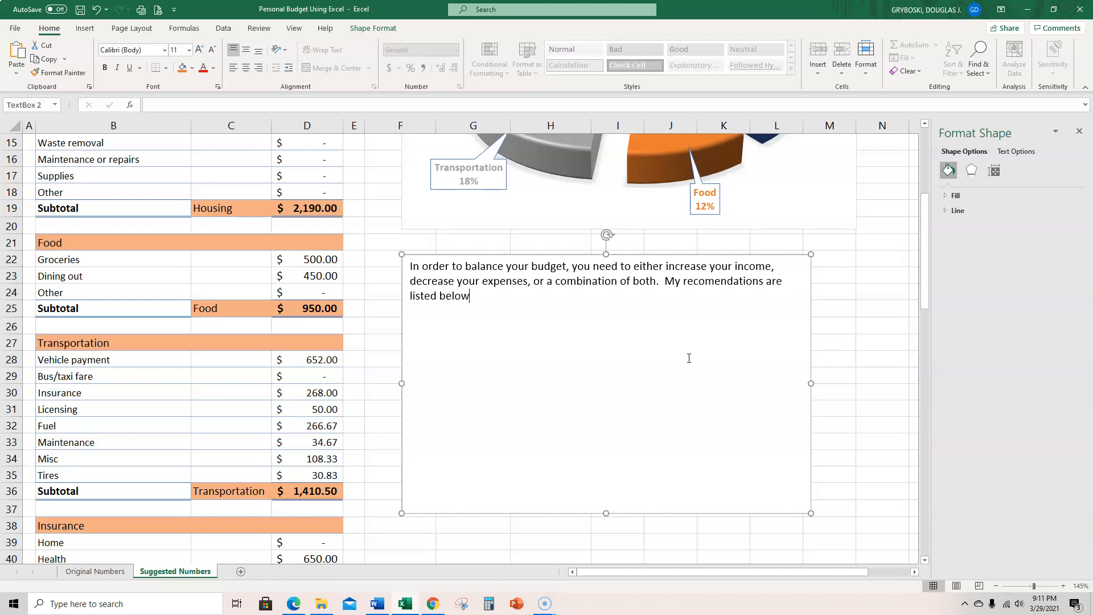
pyautogui.write(' an')
pyautogui.write('d the numbers')
pyautogui.write(' are ref')
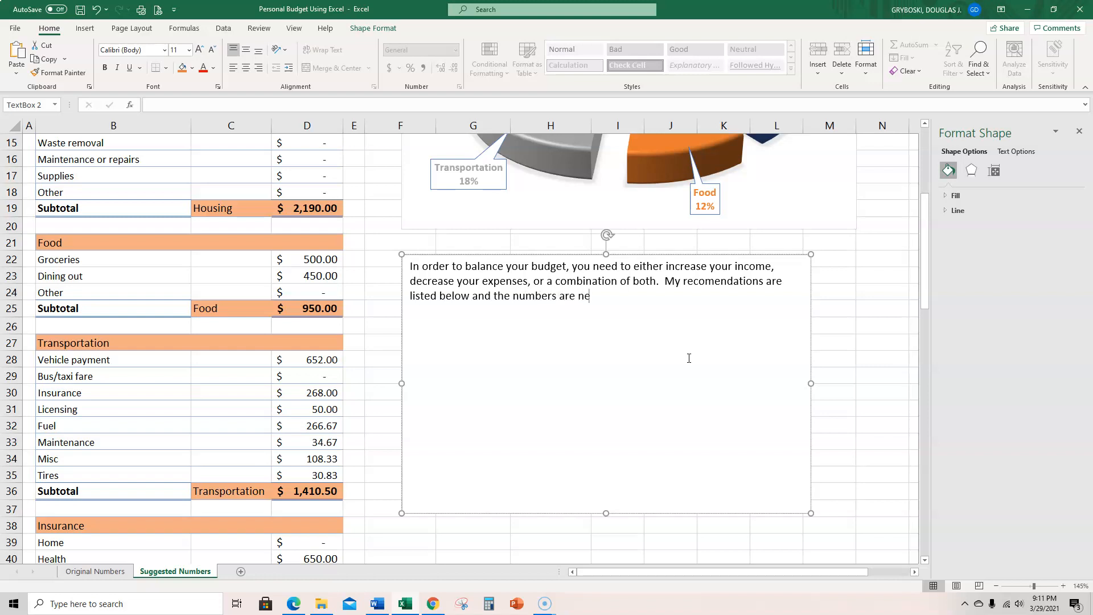
pyautogui.press('BackSpace')
pyautogui.press('BackSpace')
pyautogui.press('BackSpace')
pyautogui.write('entered into the budget to the ')
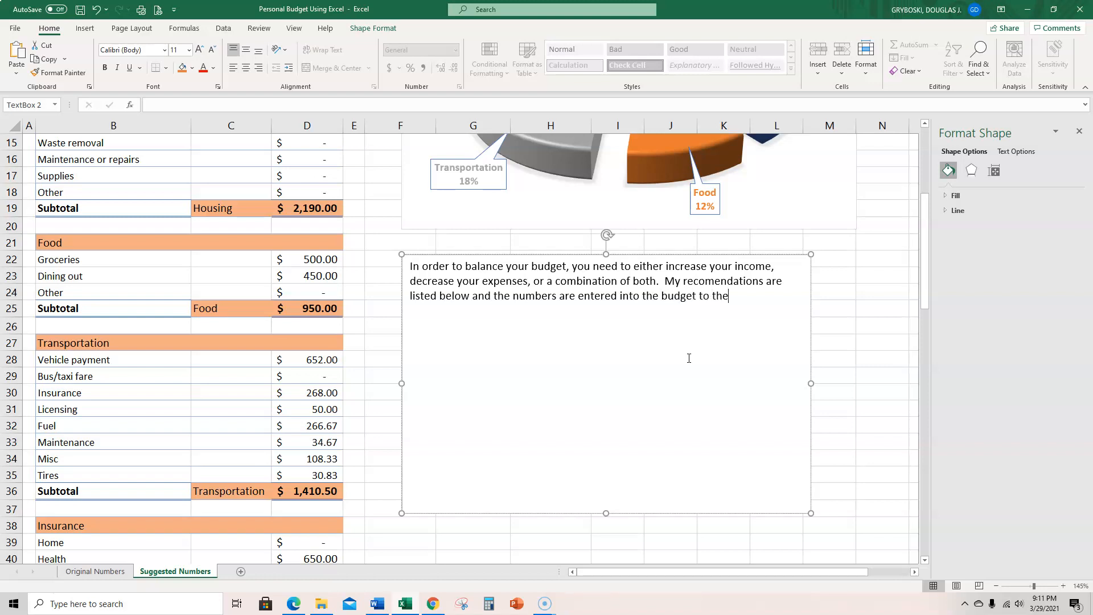
pyautogui.write('left.')
# Step: Add "1. Take on a second job or increase hours at first job." on a new line and start item 2
pyautogui.press('Return')
pyautogui.write('1')
pyautogui.write('get')
pyautogui.press('BackSpace')
pyautogui.press('BackSpace')
pyautogui.write('Take on a second job or i')
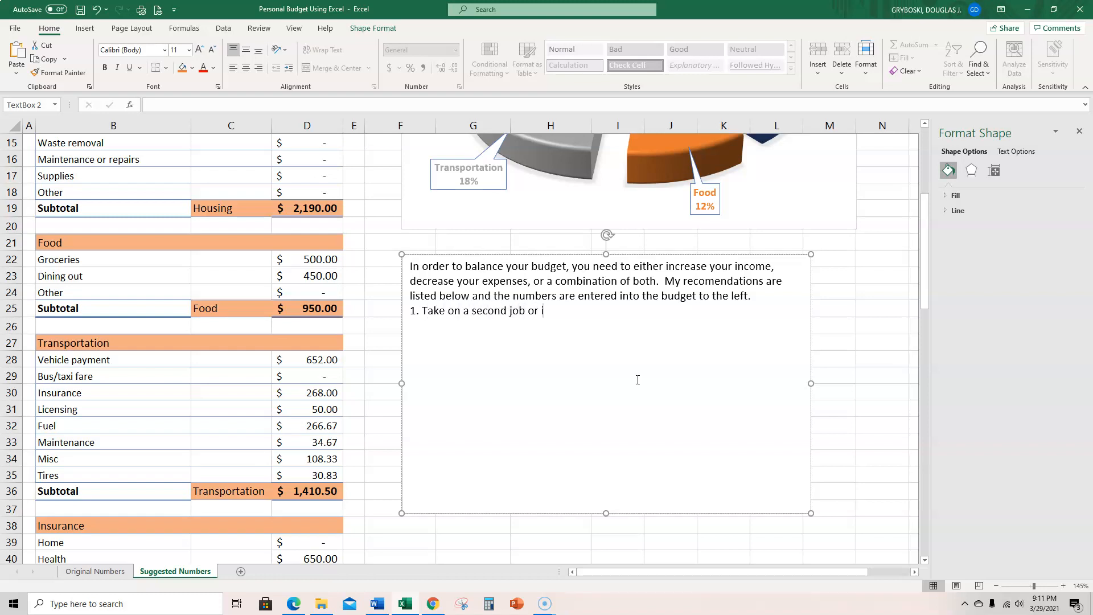
pyautogui.write('ncrease hourse')
pyautogui.press('BackSpace')
pyautogui.write('at fis')
pyautogui.press('BackSpace')
pyautogui.write('rst job.')
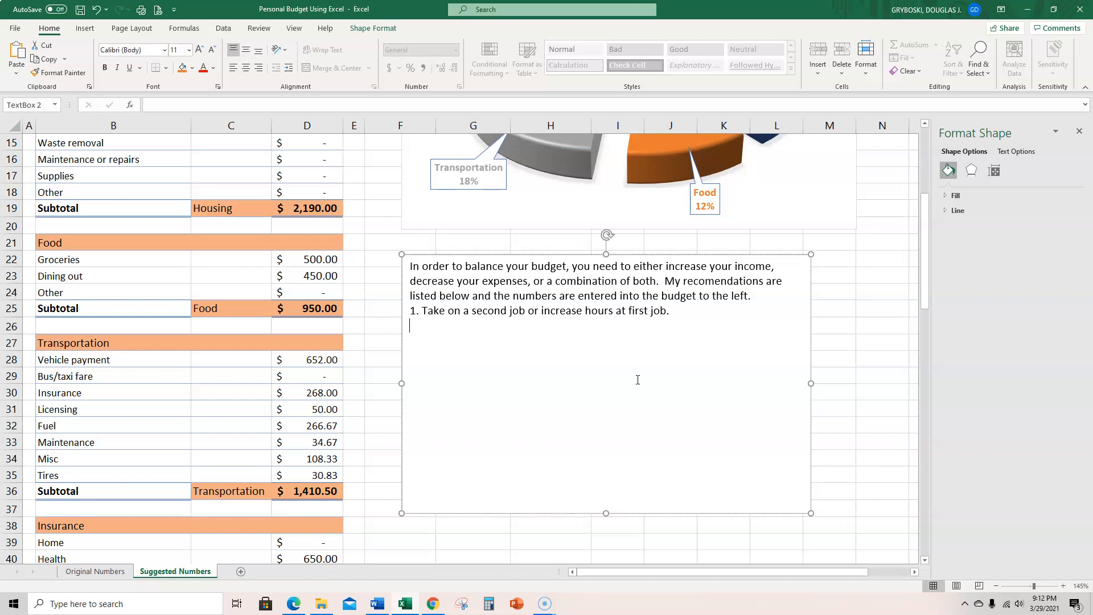
pyautogui.write('e')
pyautogui.press('BackSpace')
# Step: Check Total Income Minus Total Expenses, and set Extra income in D5 to 1300
pyautogui.scroll(-12, 288, 393)
pyautogui.scroll(-11, 291, 398)
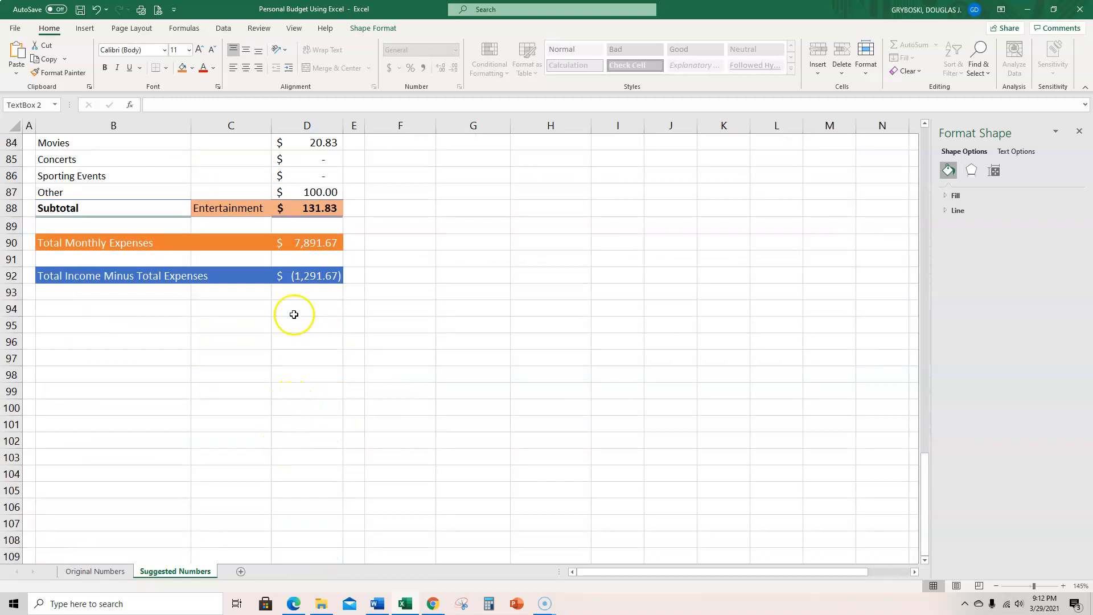
pyautogui.scroll(20, 312, 288)
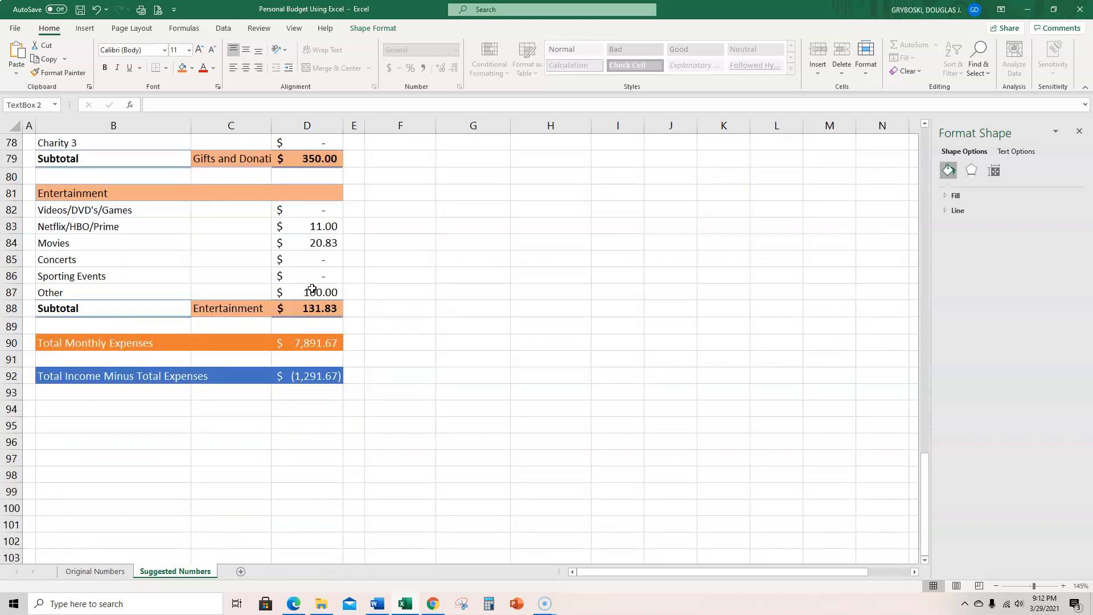
pyautogui.scroll(5, 308, 271)
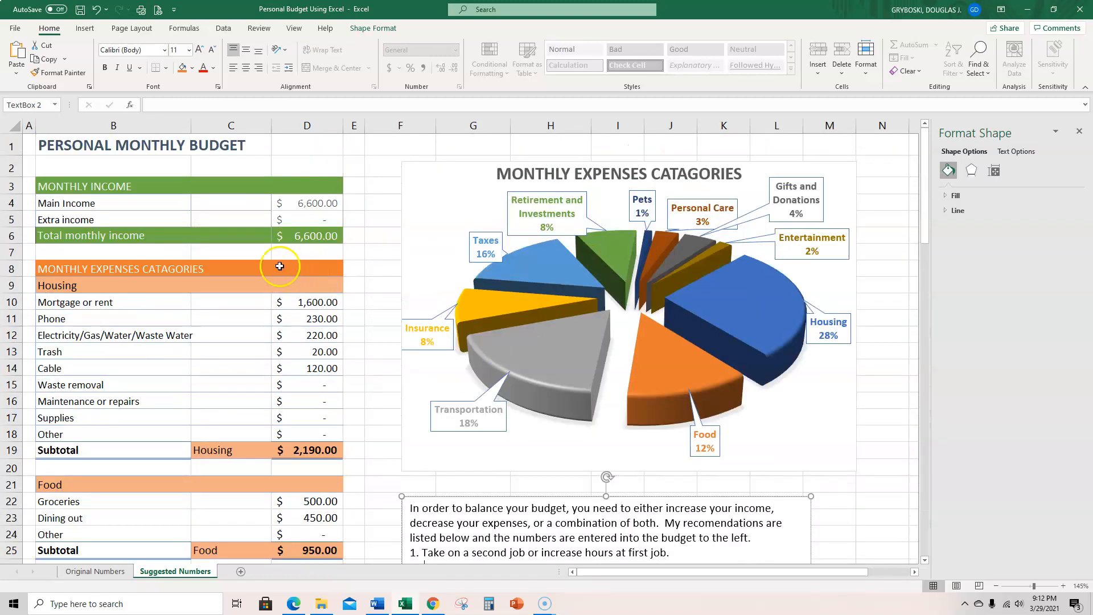
pyautogui.click(314, 220)
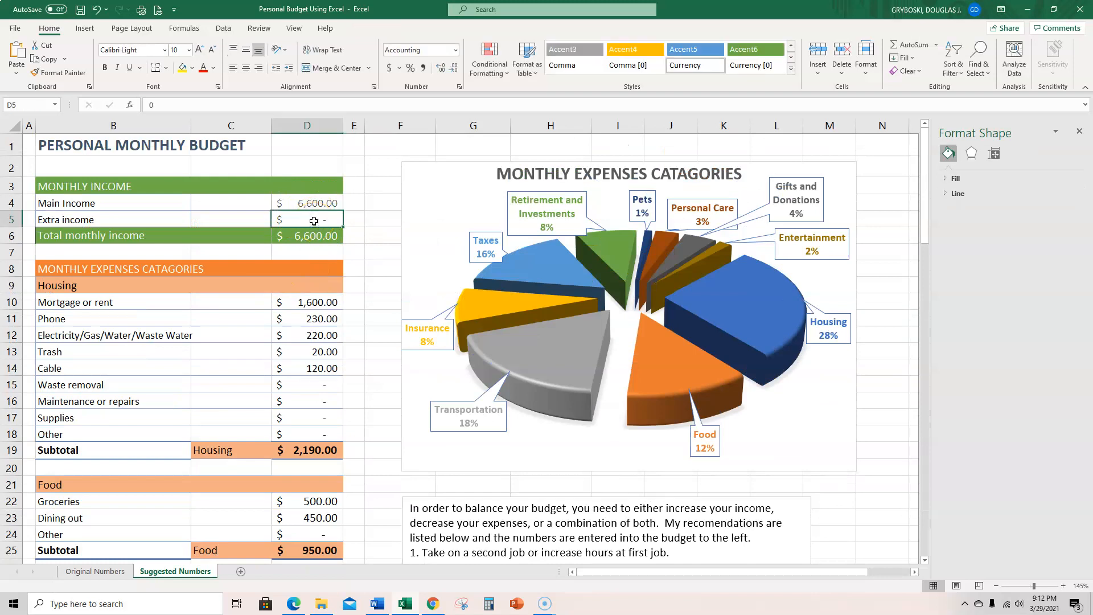
pyautogui.write('1300')
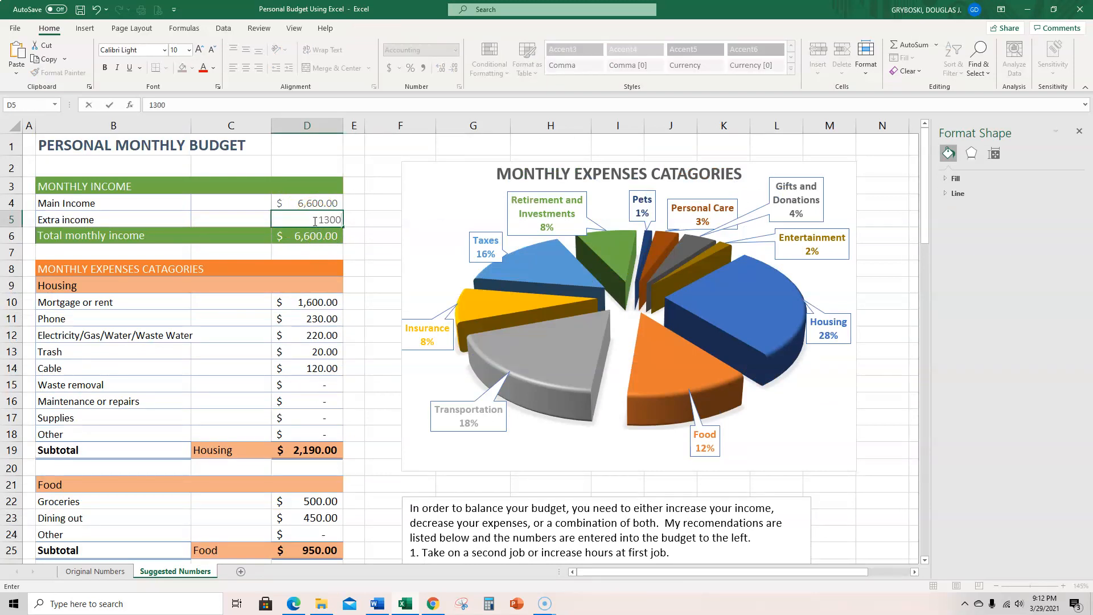
pyautogui.press('Return')
pyautogui.scroll(-1, 393, 295)
pyautogui.scroll(1, 393, 295)
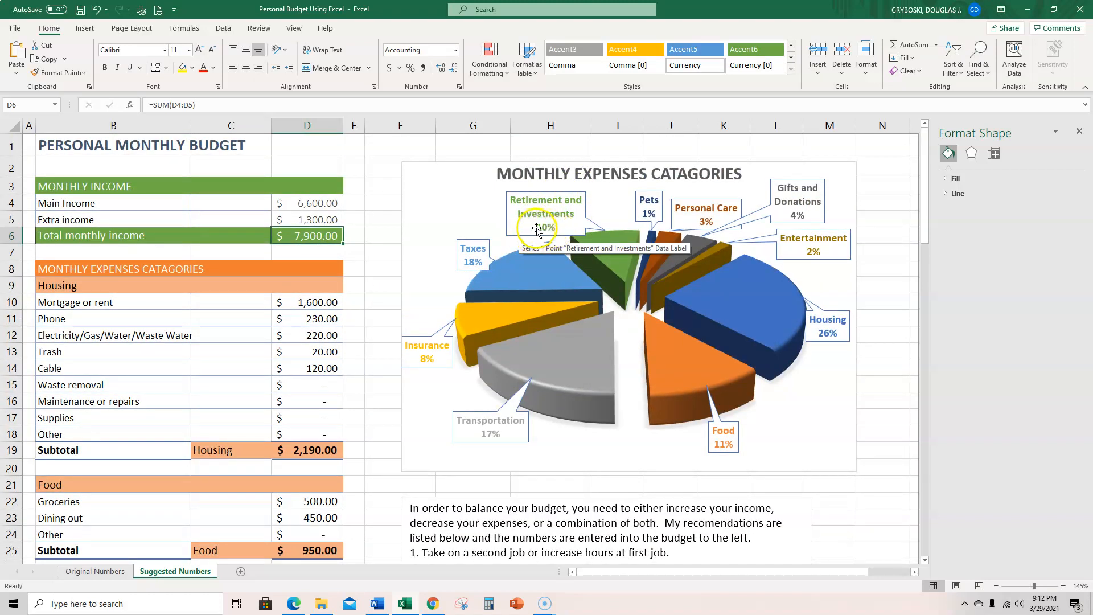
# Step: Inspect the formula behind the Retirement Account amount in D52, leaving the cell as it is
pyautogui.scroll(-2, 302, 325)
pyautogui.scroll(-8, 302, 324)
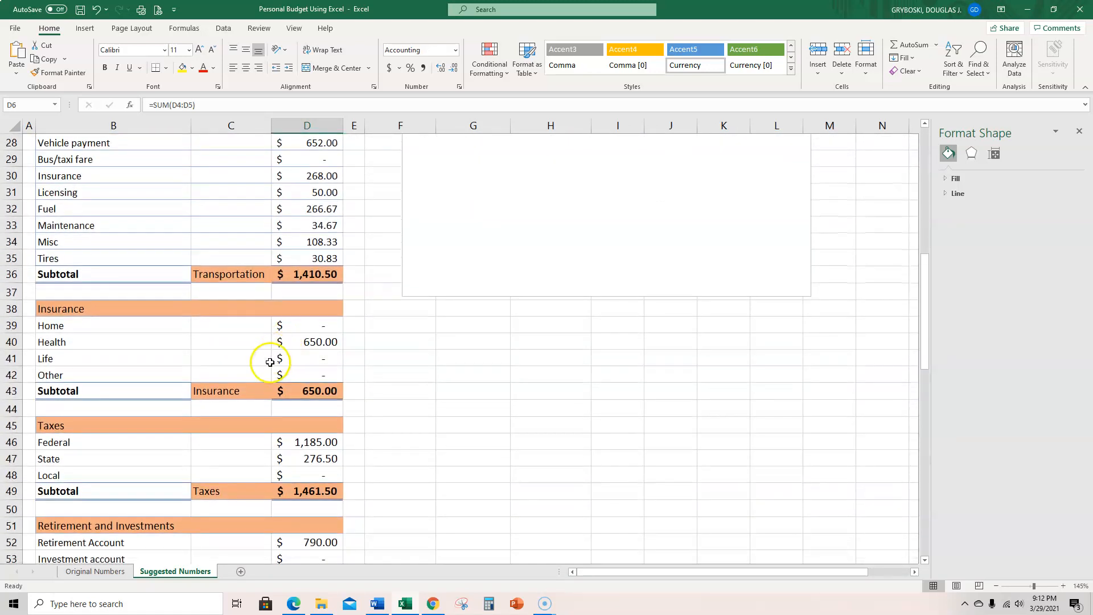
pyautogui.scroll(-3, 279, 476)
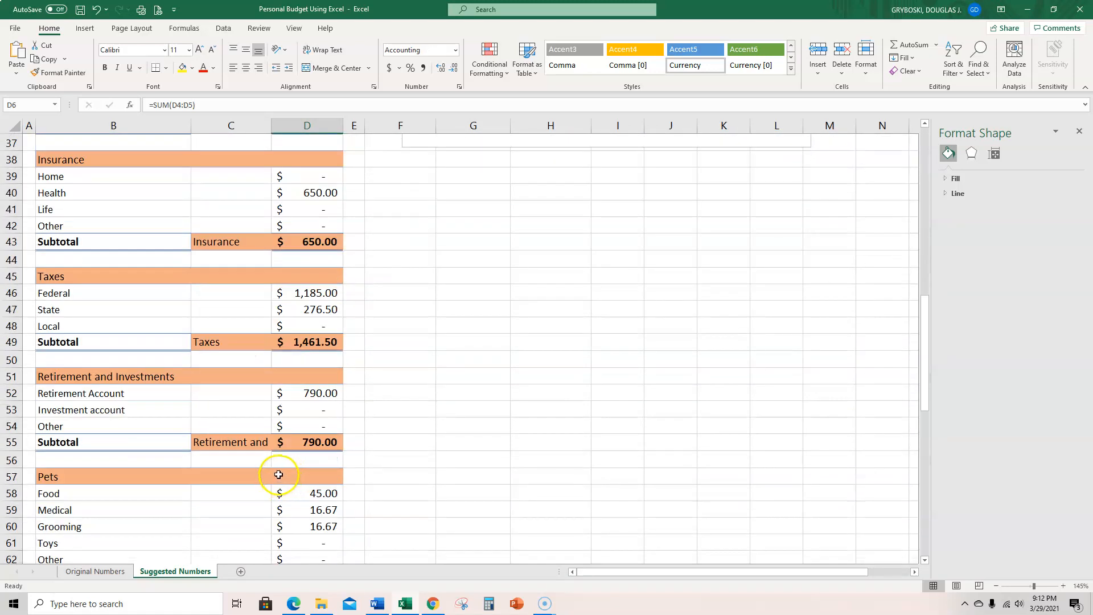
pyautogui.click(316, 393)
pyautogui.write('=0.1*D6')
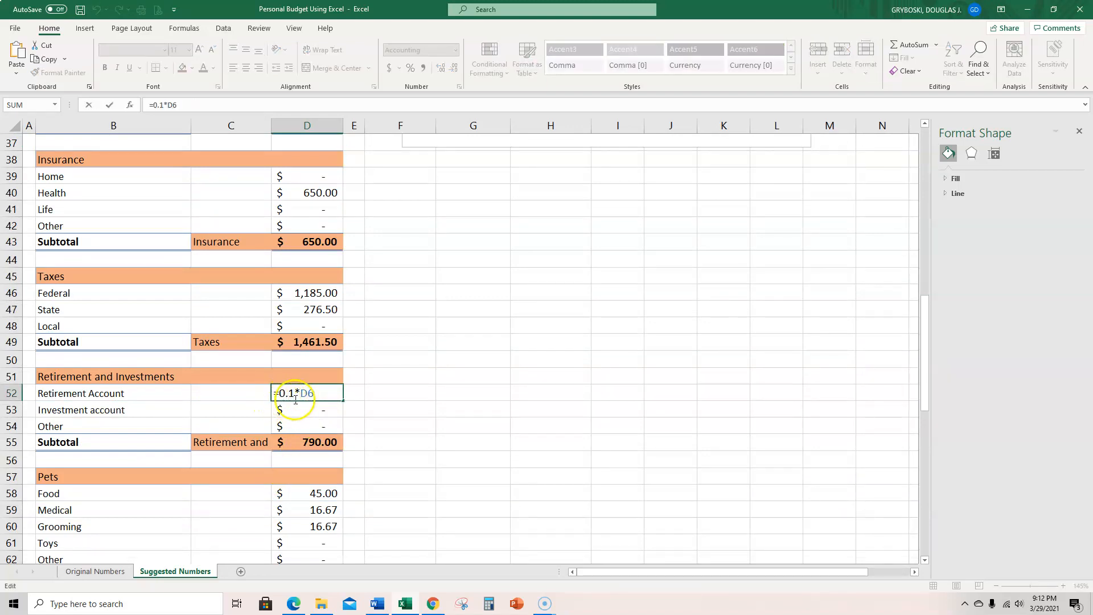
pyautogui.hotkey('ctrl', 'Return')
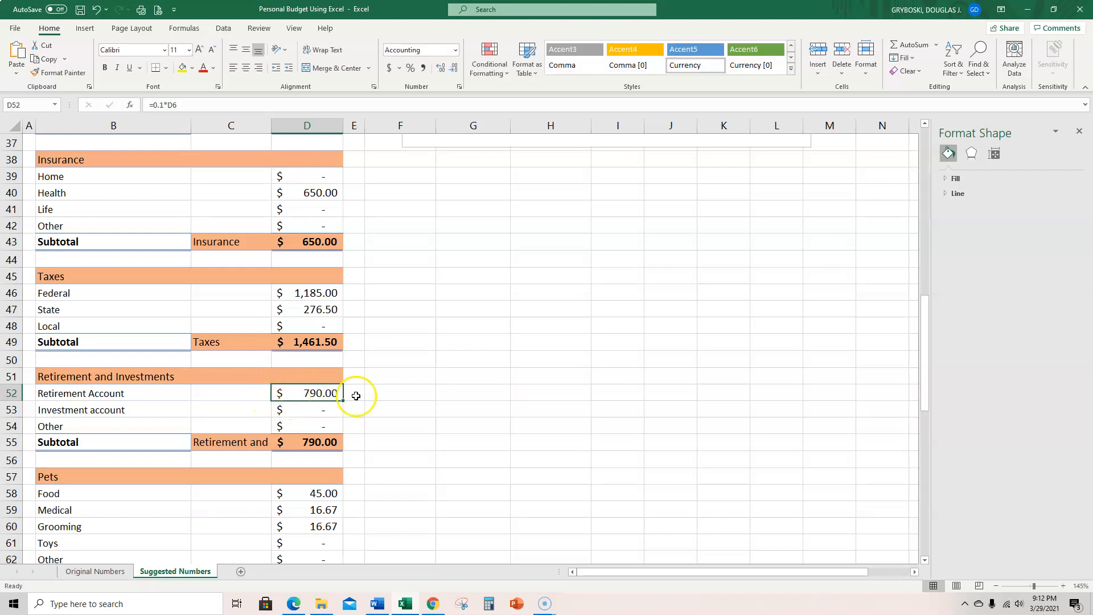
# Step: Review the monthly income and every expense category down to Total Income Minus Total Expenses in row 92
pyautogui.scroll(6, 509, 354)
pyautogui.scroll(6, 509, 354)
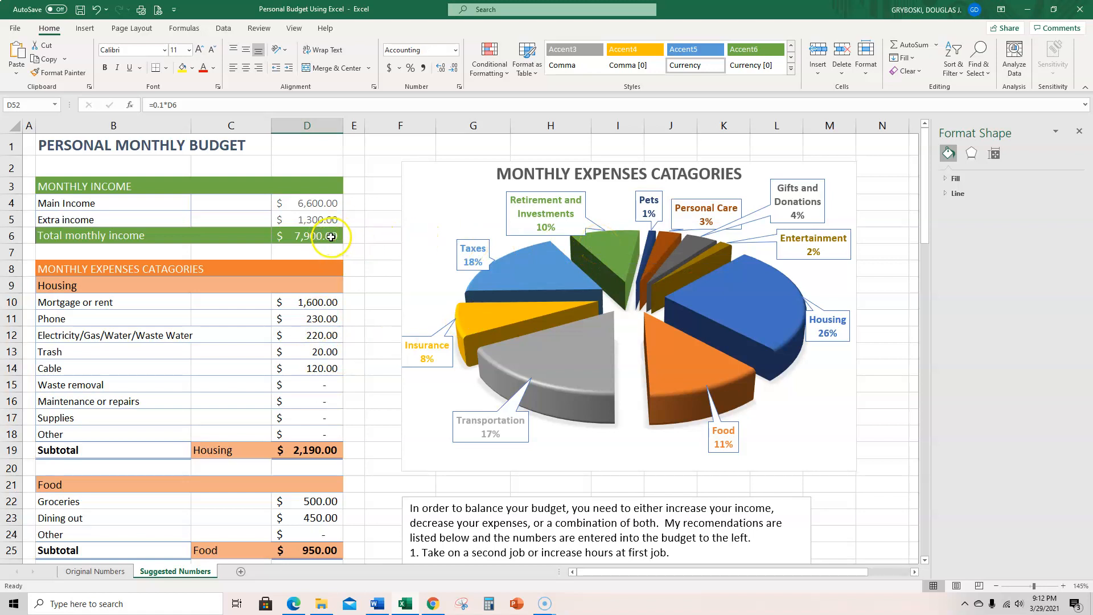
pyautogui.scroll(-6, 306, 427)
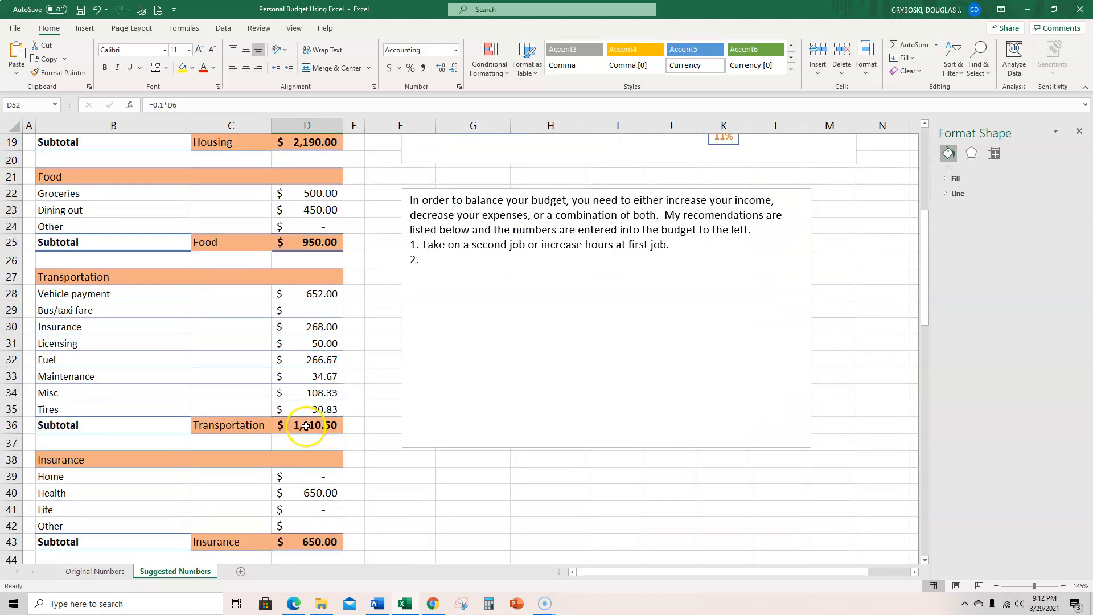
pyautogui.scroll(-2, 307, 426)
pyautogui.scroll(4, 307, 426)
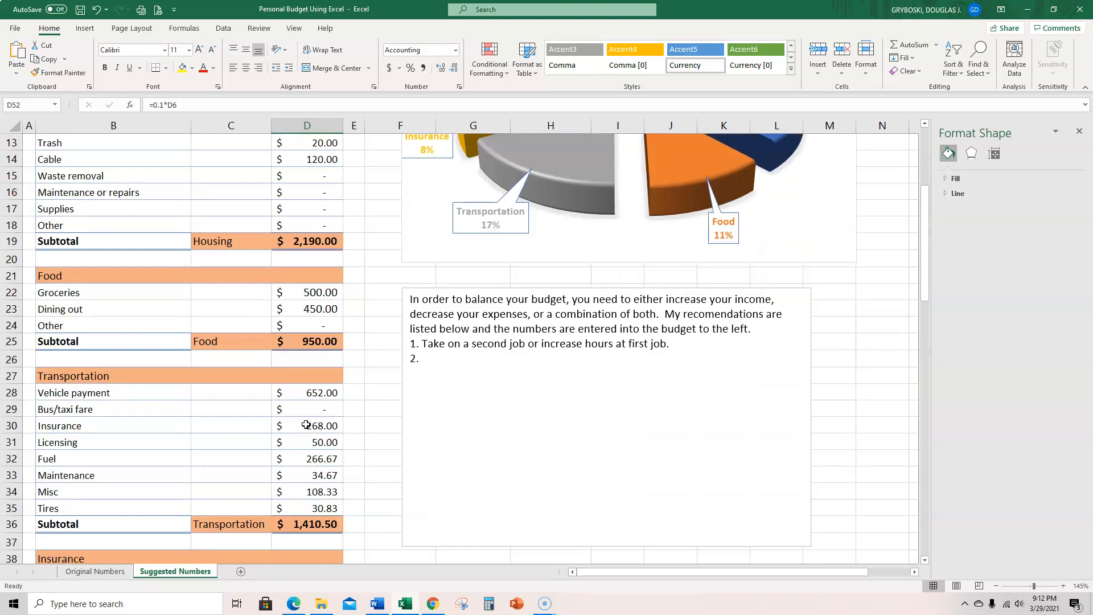
pyautogui.scroll(4, 307, 426)
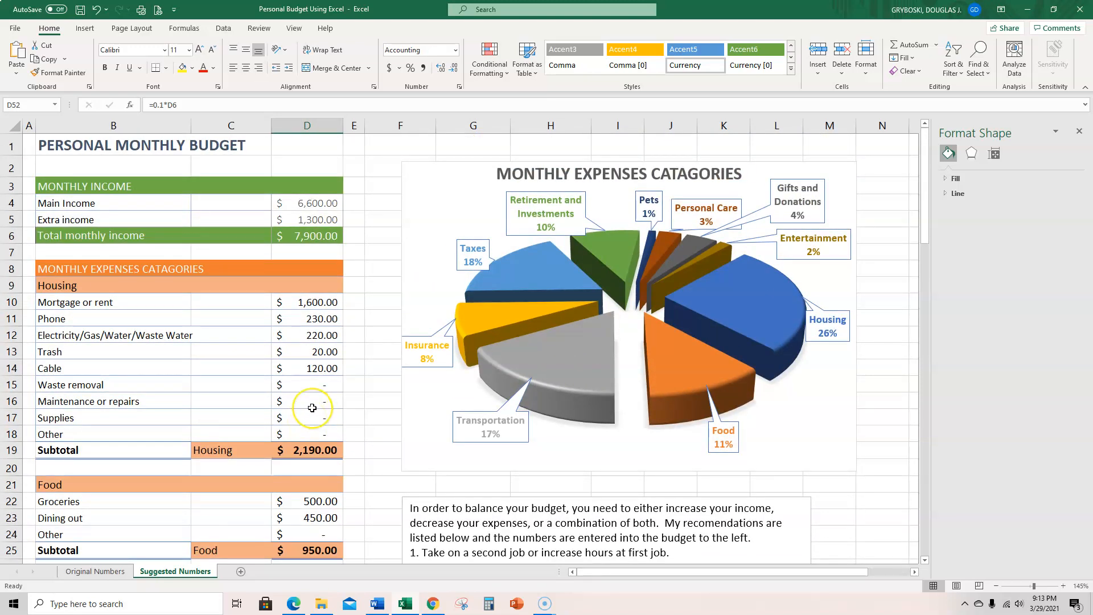
pyautogui.scroll(-7, 312, 407)
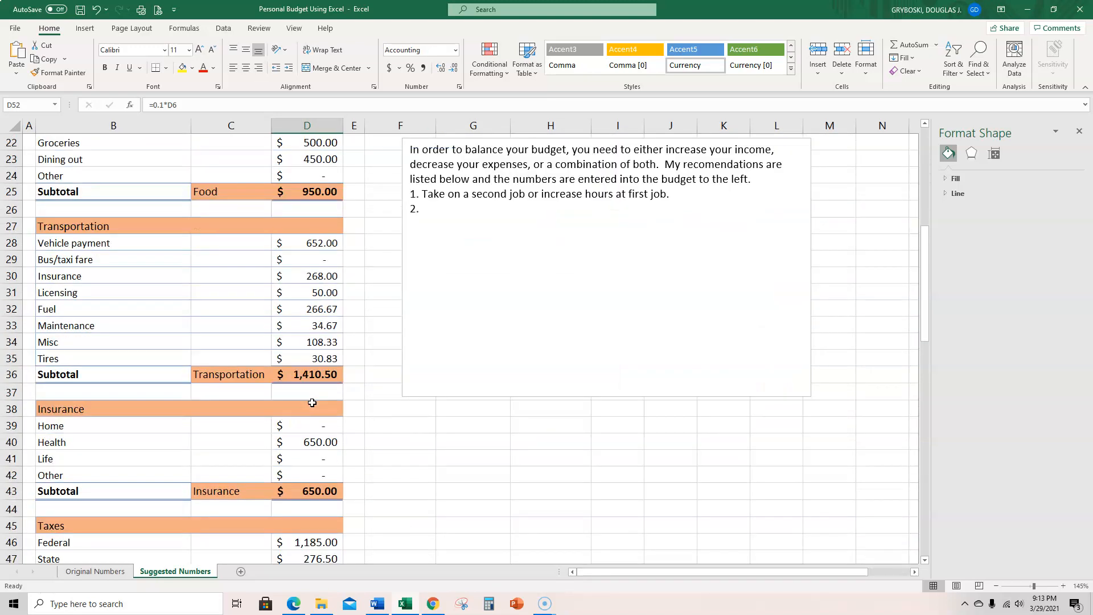
pyautogui.scroll(-7, 313, 403)
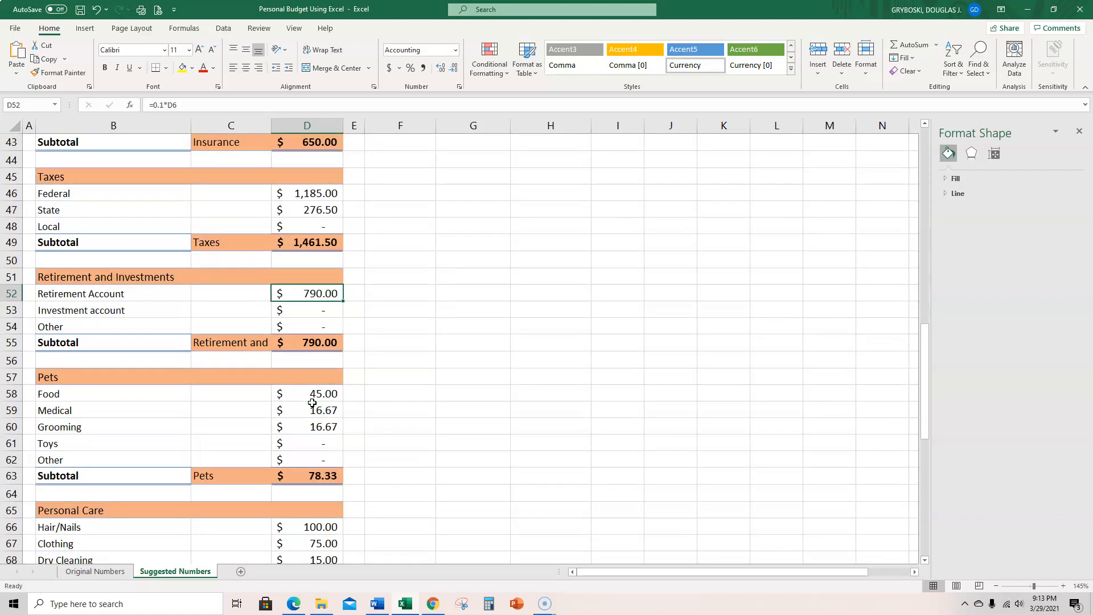
pyautogui.scroll(-10, 312, 404)
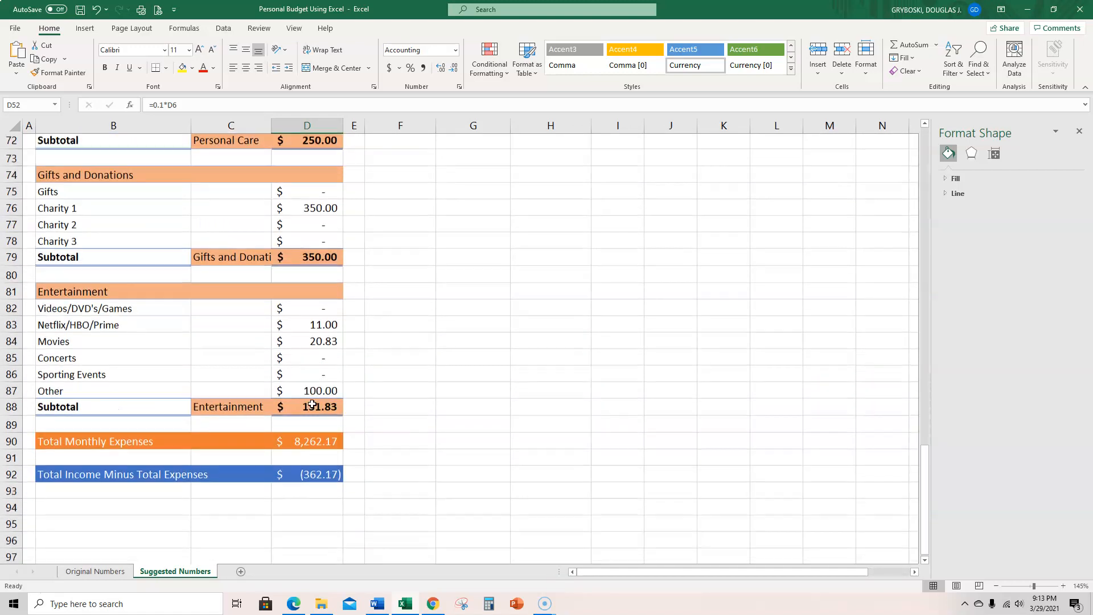
pyautogui.scroll(-1, 312, 405)
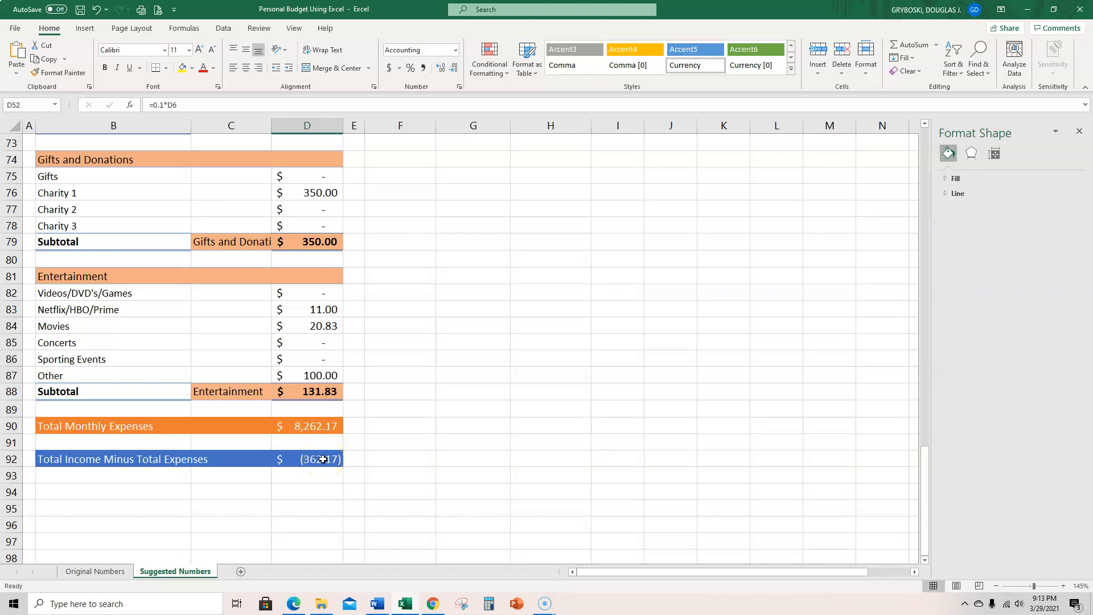
# Step: Set Extra income in D5 to 1400
pyautogui.scroll(9, 322, 459)
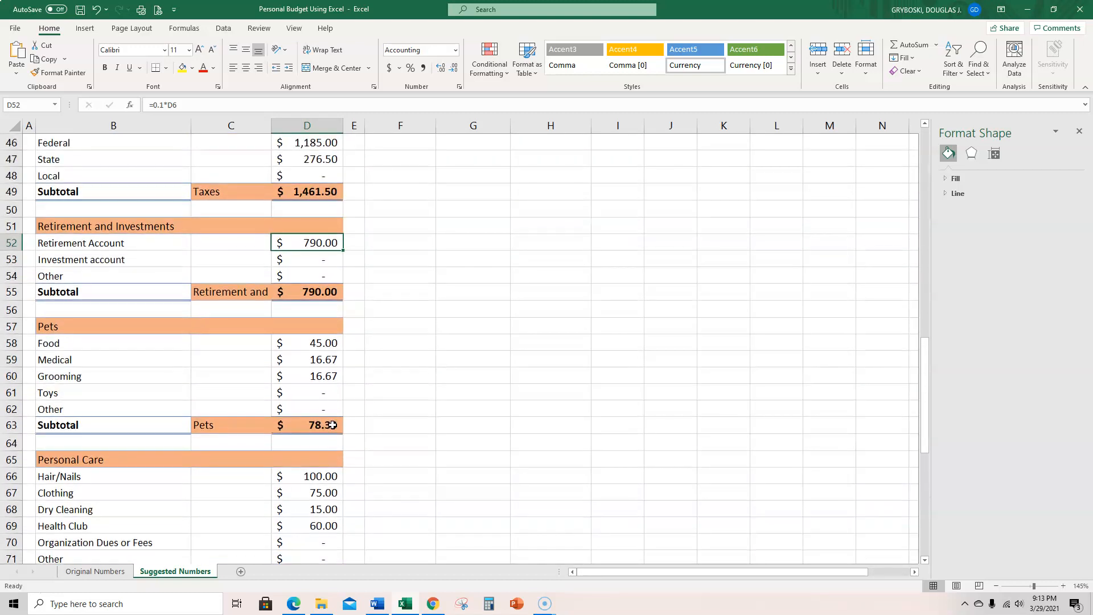
pyautogui.scroll(3, 333, 425)
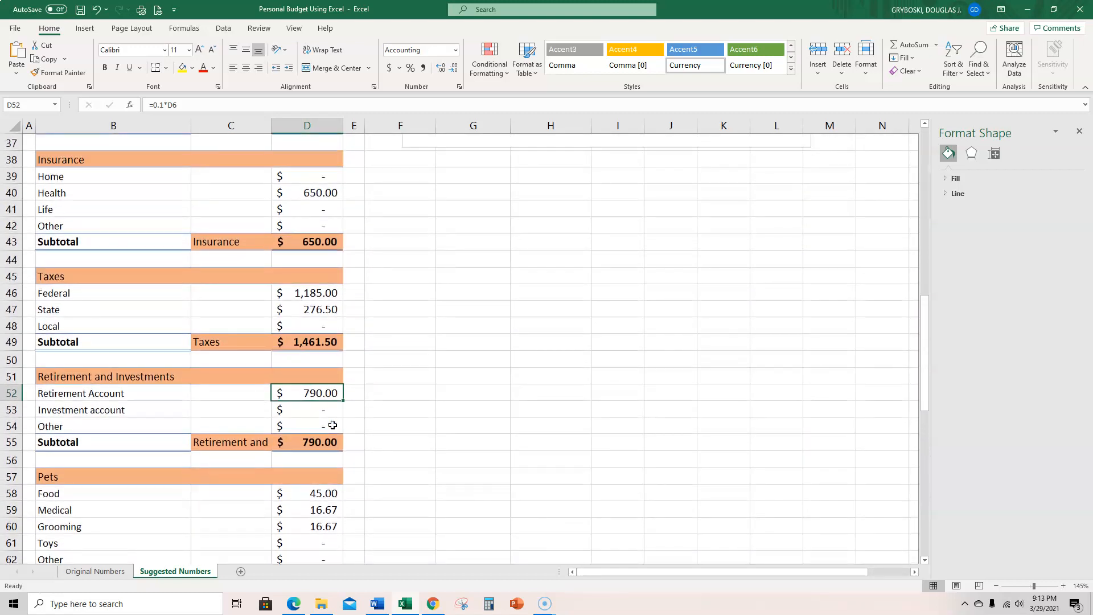
pyautogui.scroll(3, 332, 425)
pyautogui.scroll(9, 333, 426)
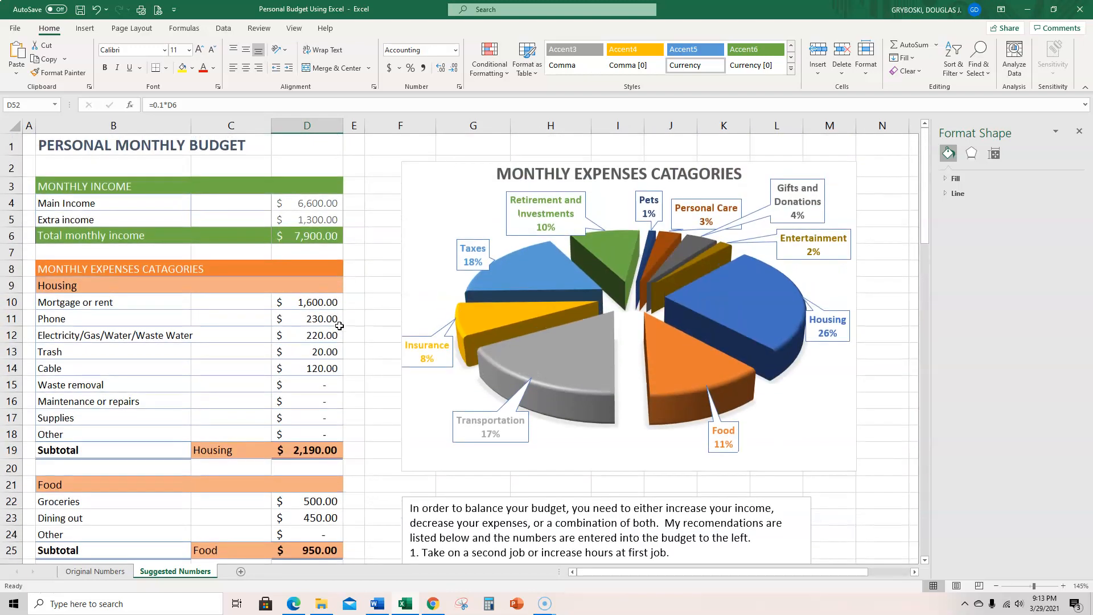
pyautogui.click(315, 222)
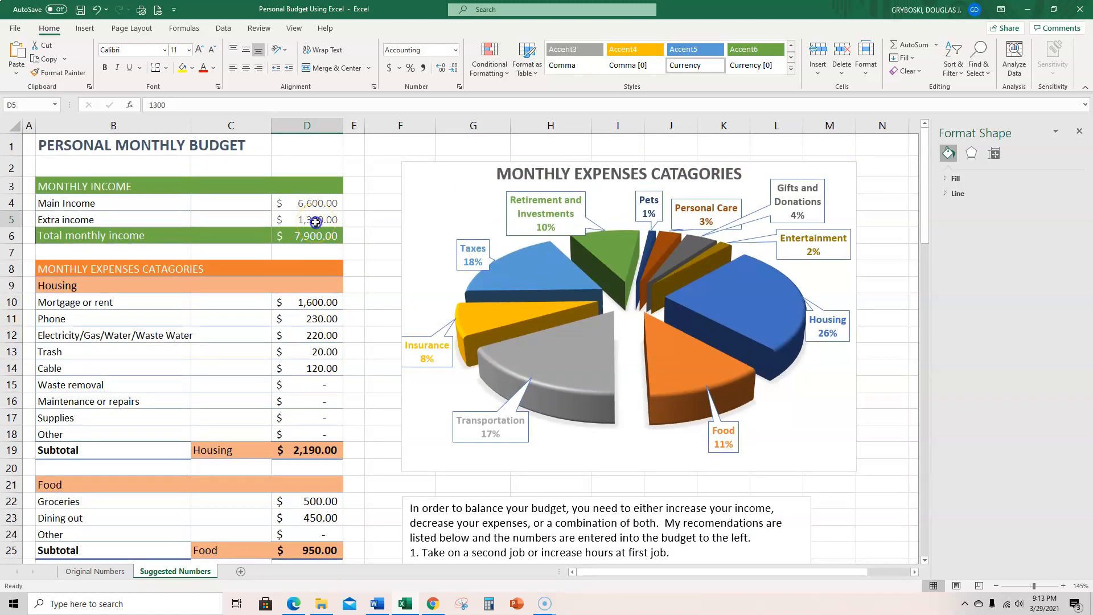
pyautogui.write('1,')
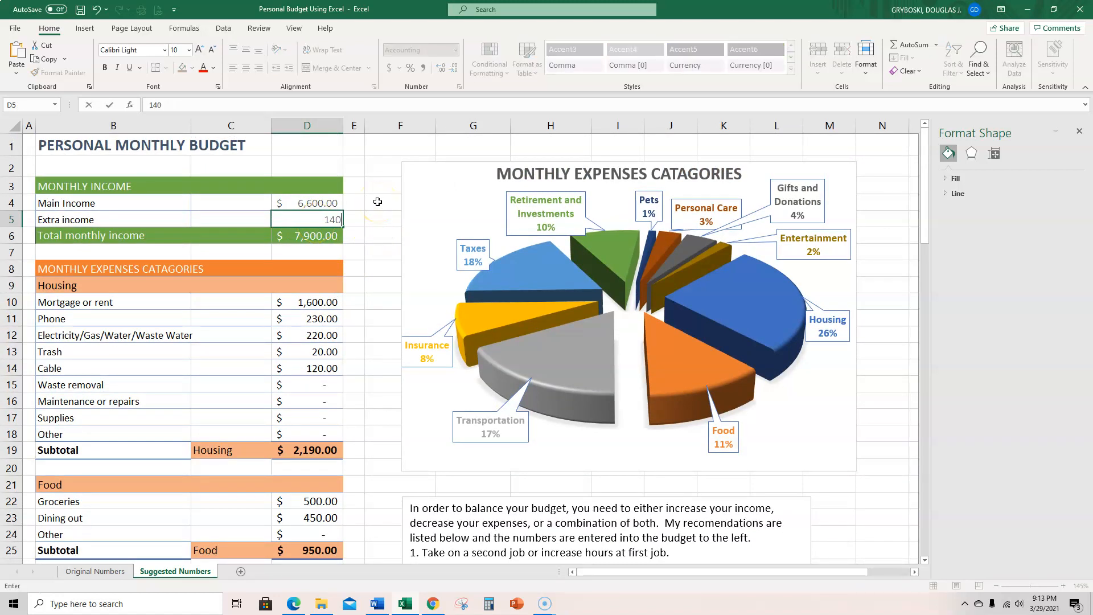
pyautogui.write('400')
pyautogui.press('Return')
# Step: Check Total Income Minus Total Expenses in row 92 against the Total monthly income in D6
pyautogui.scroll(-20, 366, 327)
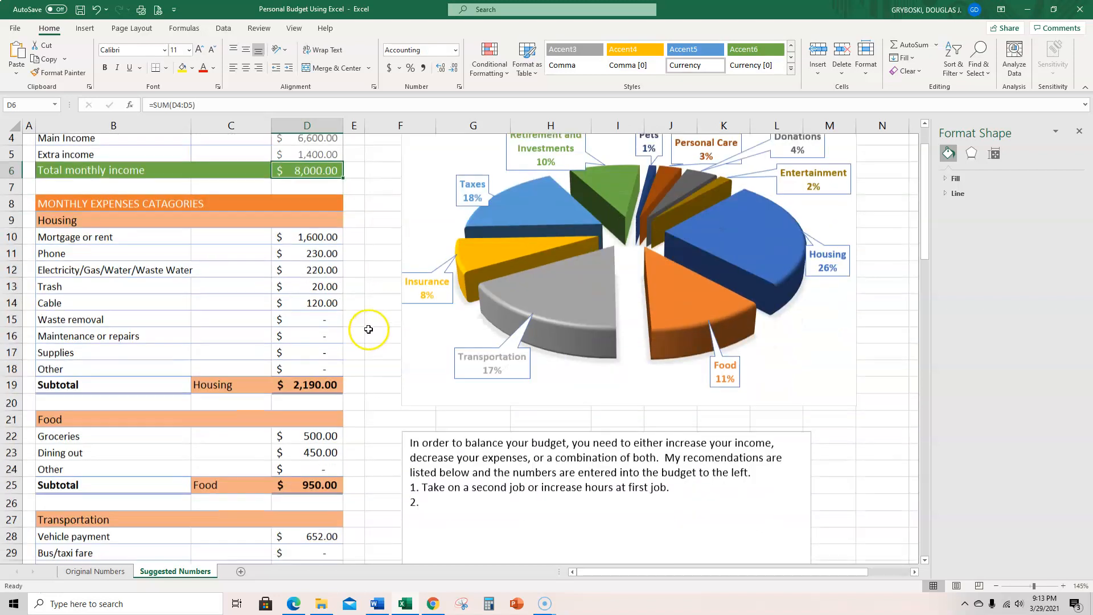
pyautogui.scroll(-5, 340, 376)
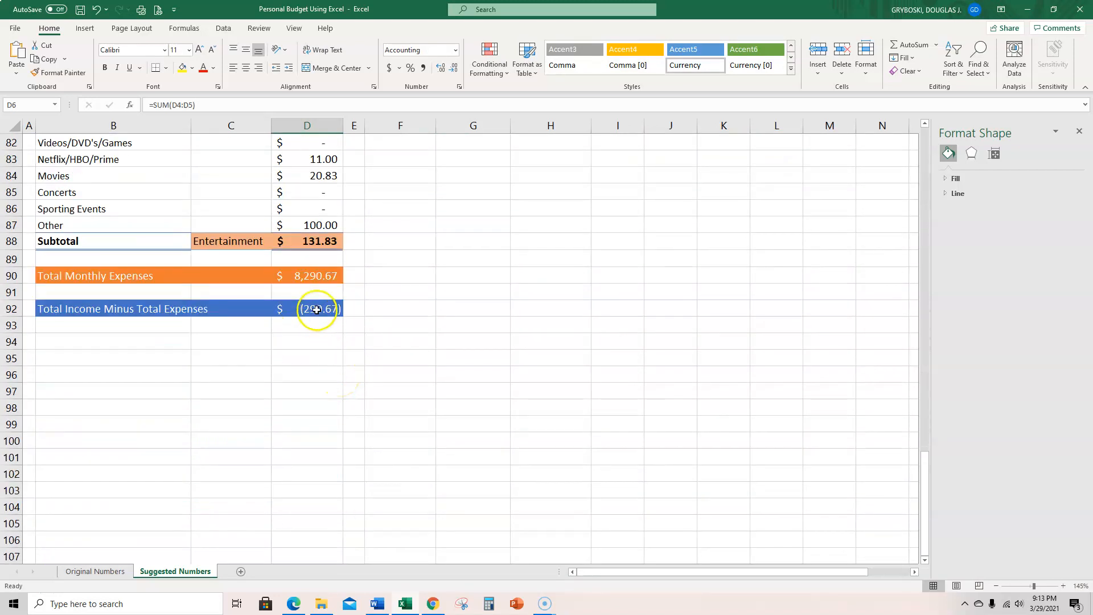
pyautogui.scroll(20, 317, 316)
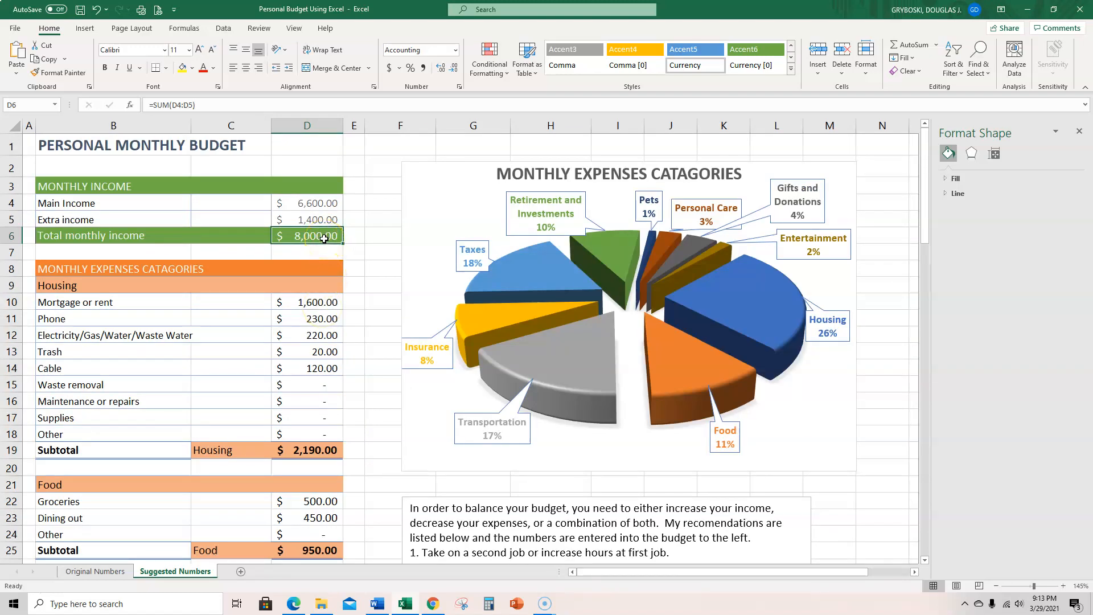
pyautogui.scroll(-2, 319, 445)
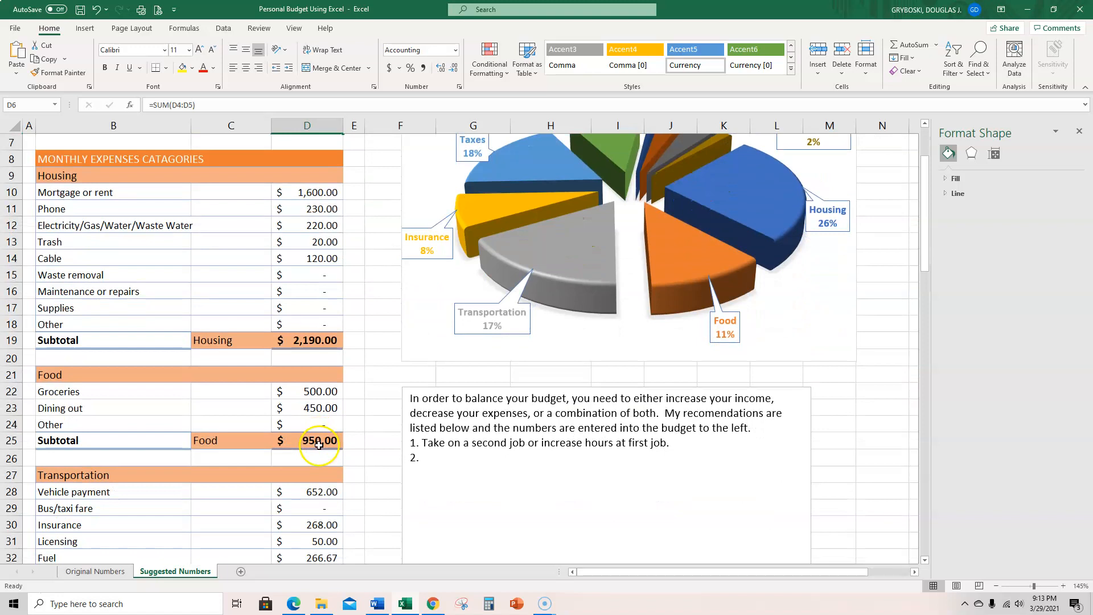
pyautogui.scroll(2, 319, 445)
# Step: Set Extra income in D5 to 2000
pyautogui.click(324, 219)
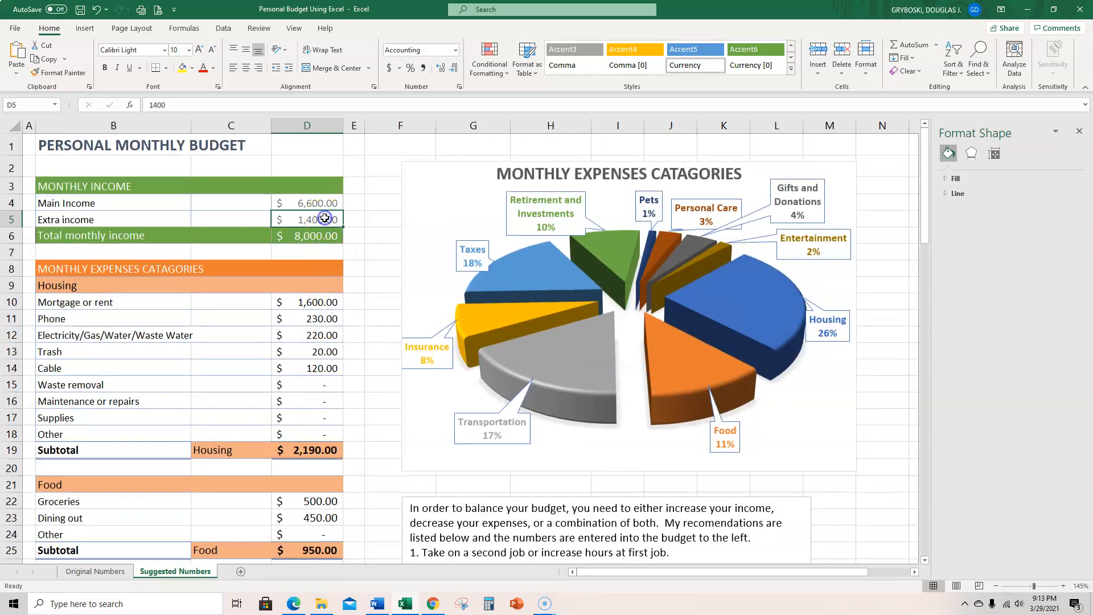
pyautogui.write('2000')
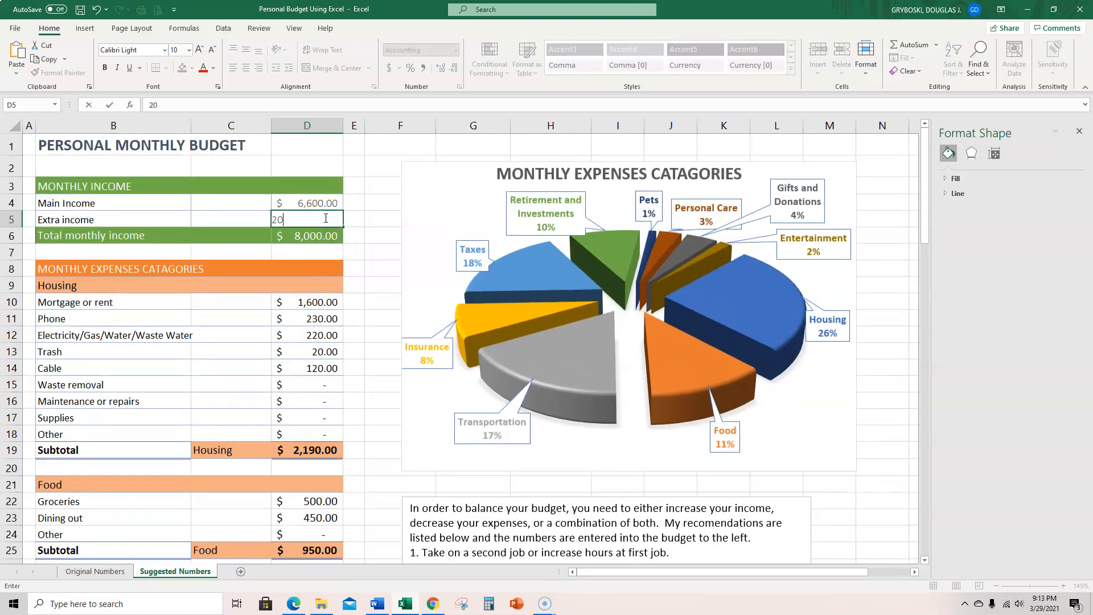
pyautogui.press('Return')
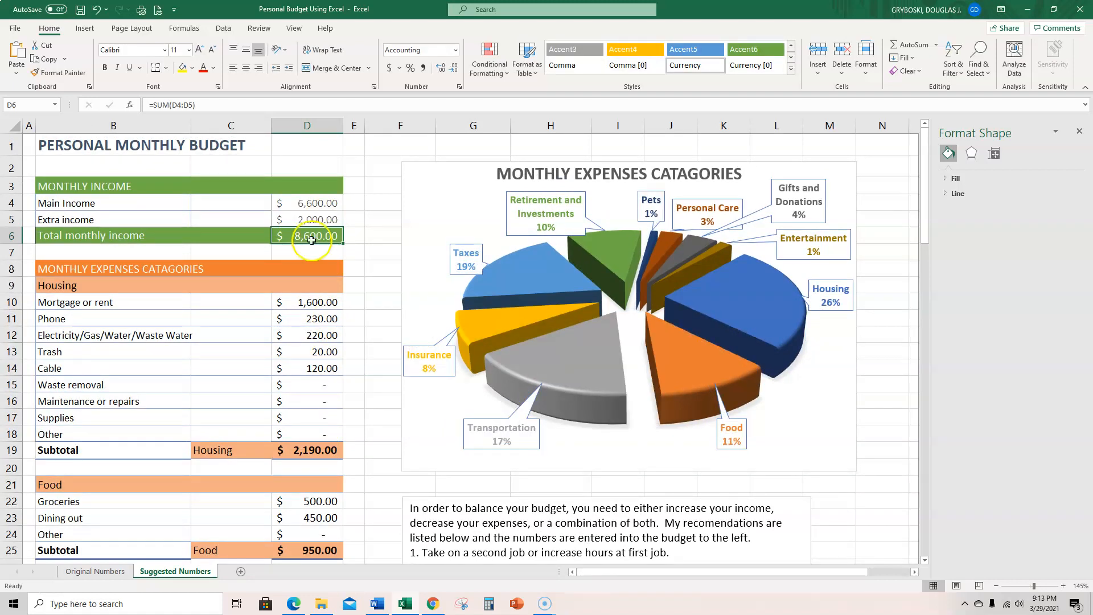
# Step: Check Total Income Minus Total Expenses and inspect the Total Monthly Expenses formula in D90, comparing it with the expense categories and monthly income
pyautogui.scroll(-20, 307, 419)
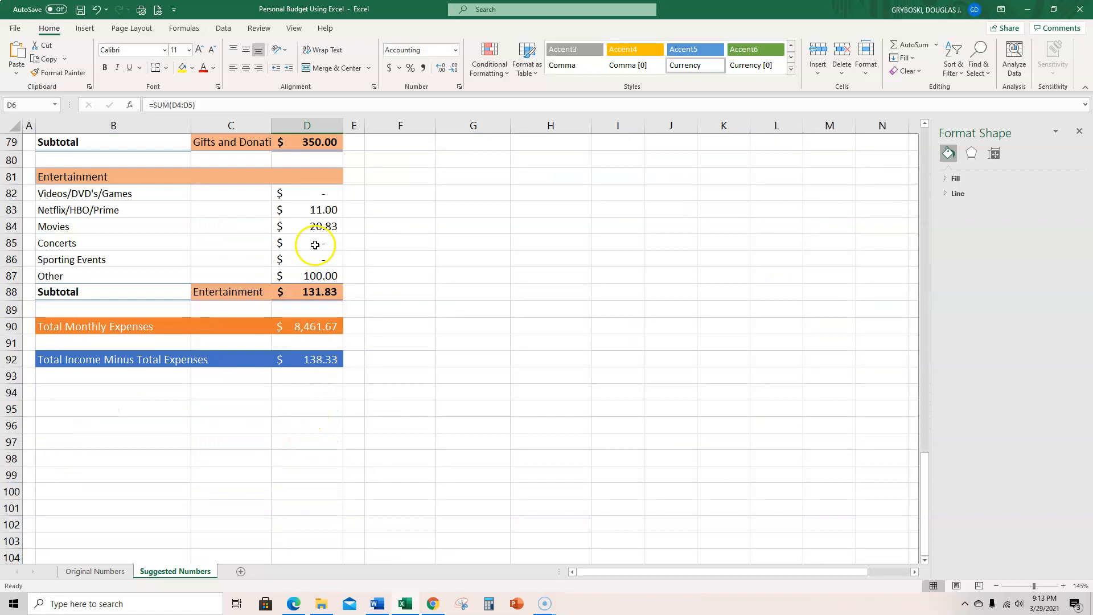
pyautogui.click(315, 327)
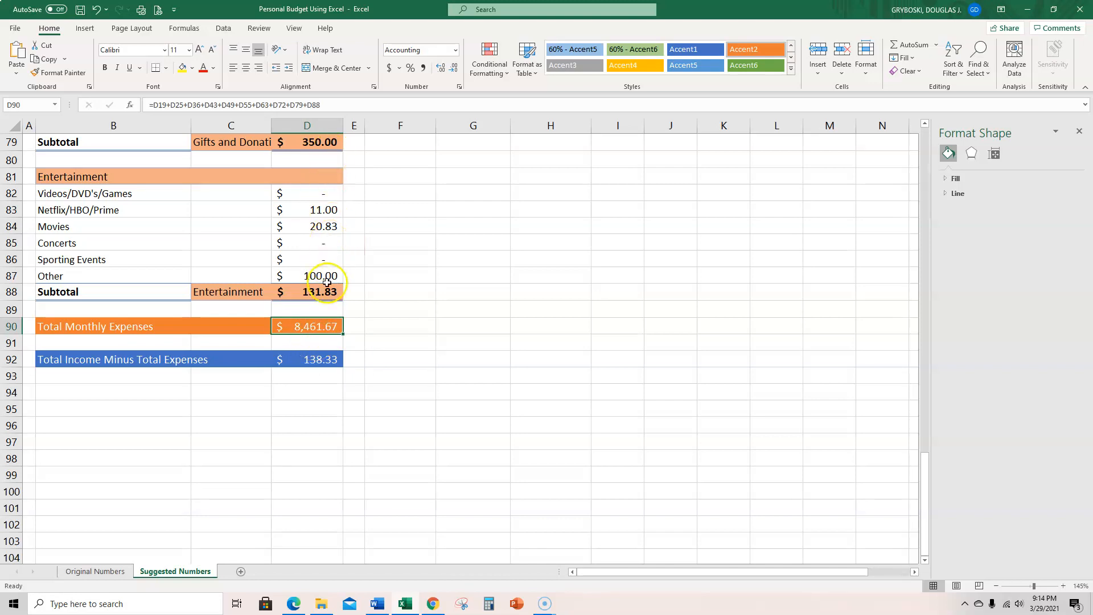
pyautogui.scroll(9, 328, 277)
pyautogui.scroll(12, 329, 276)
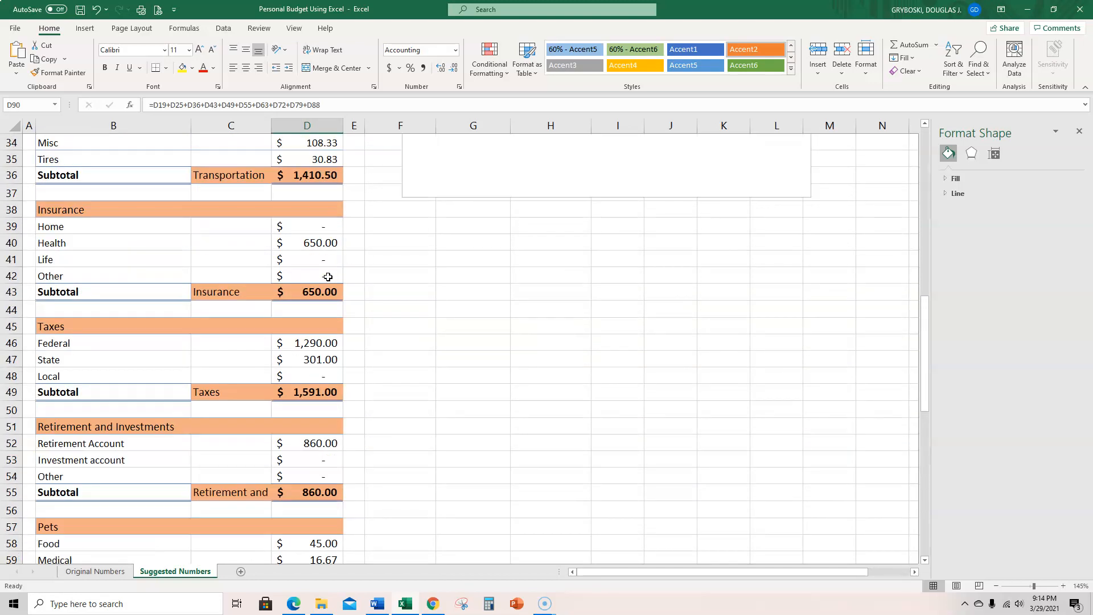
pyautogui.scroll(3, 329, 276)
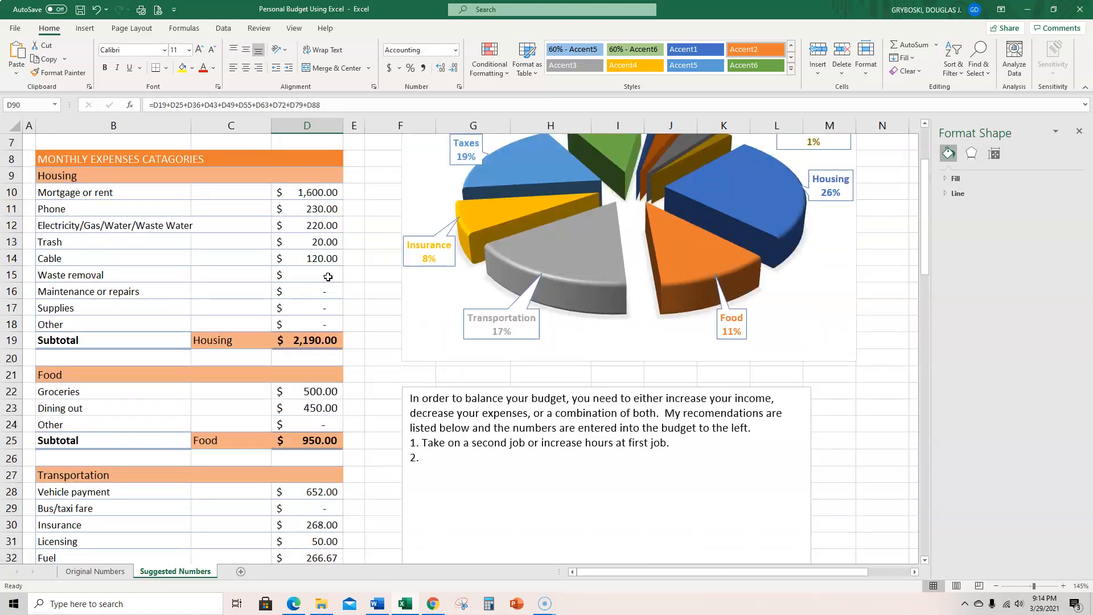
pyautogui.scroll(2, 329, 276)
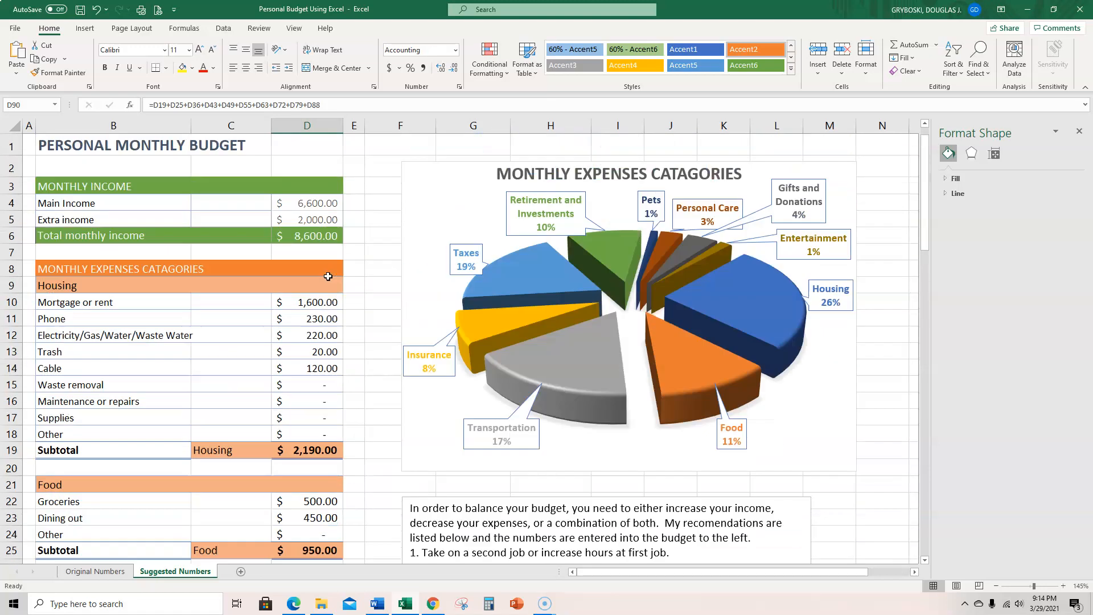
# Step: Review the Extra income entry in D5 alongside the recommendations in the text box, placing the cursor at item 2
pyautogui.click(324, 222)
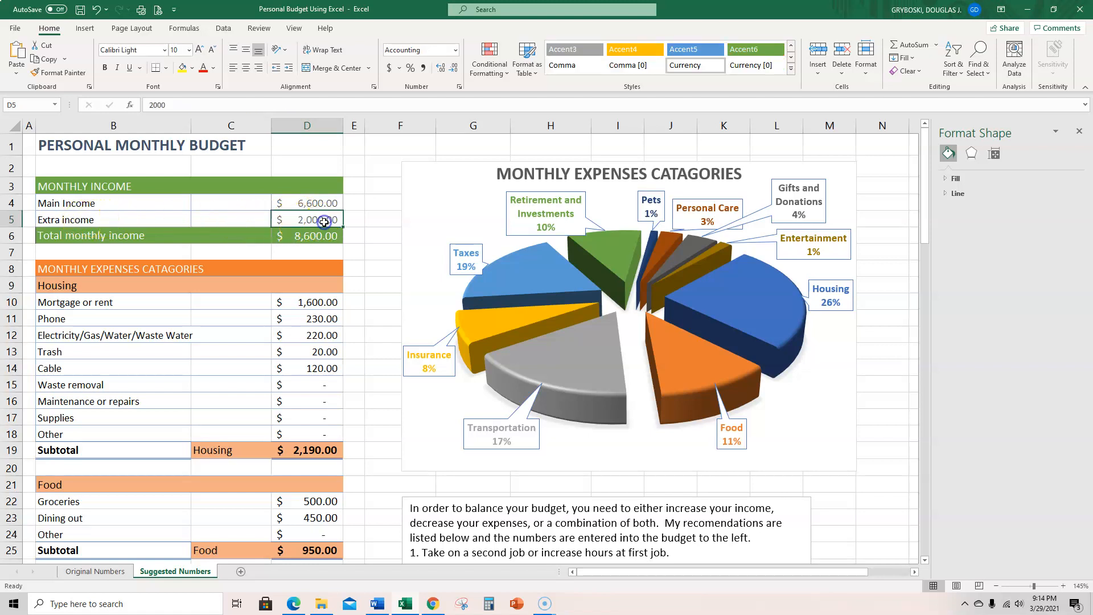
pyautogui.scroll(-4, 324, 493)
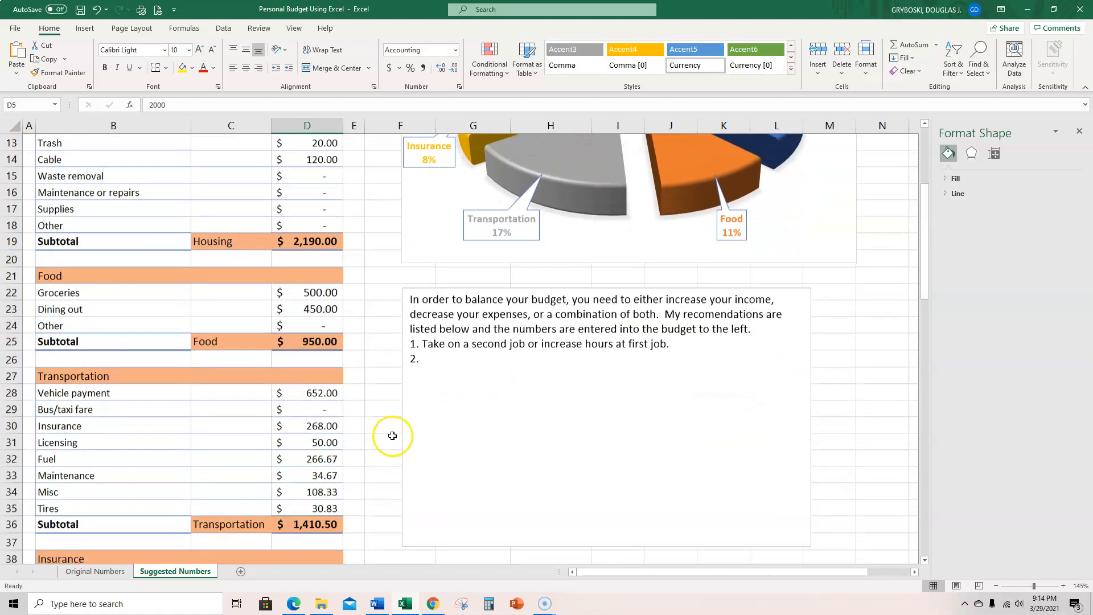
pyautogui.click(443, 358)
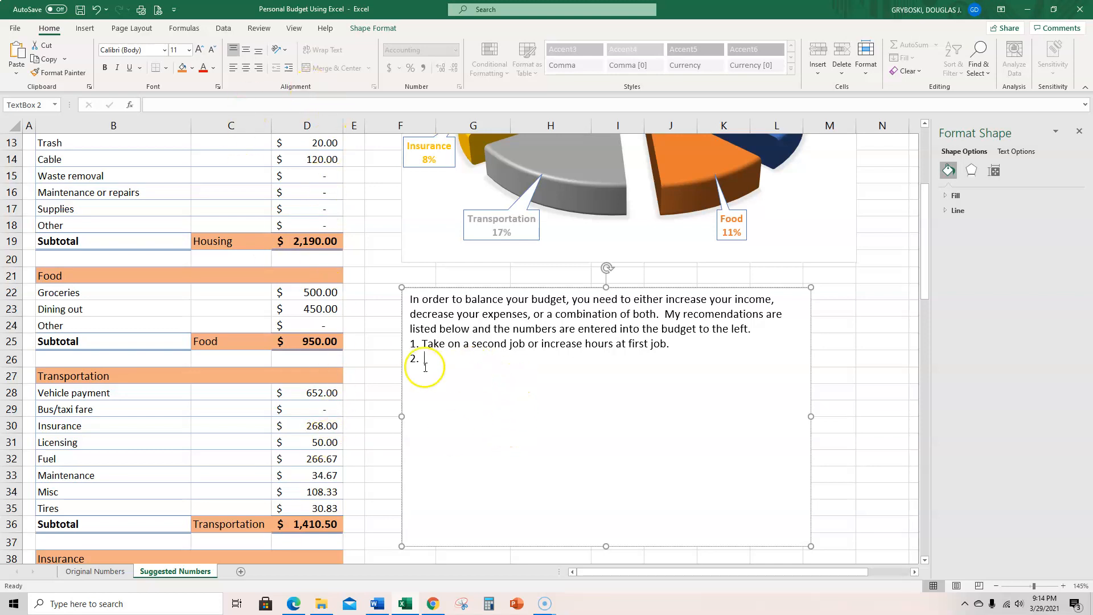
pyautogui.scroll(4, 276, 300)
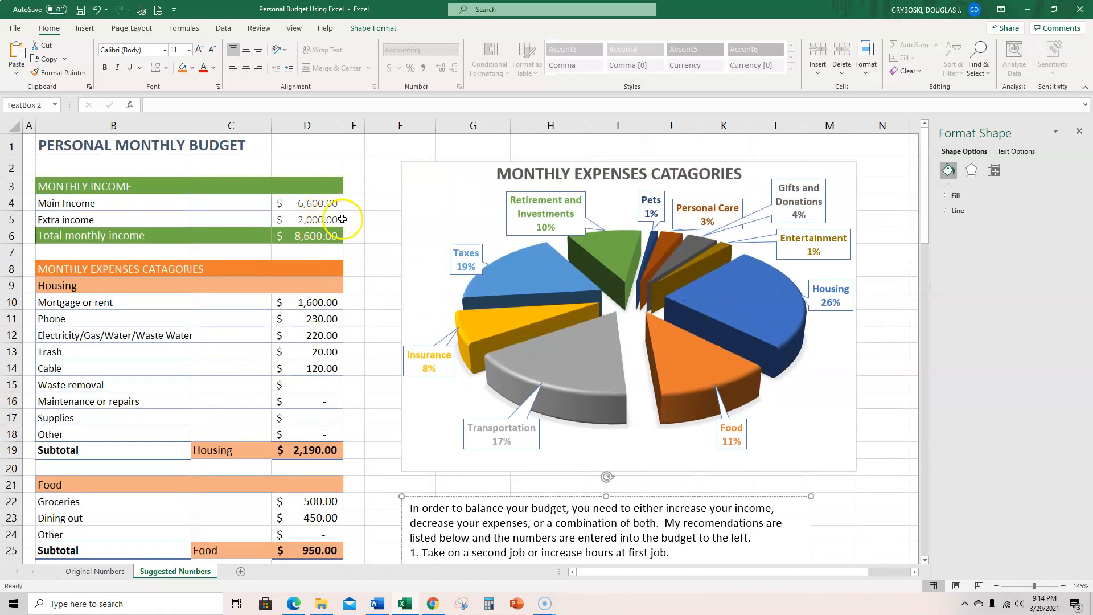
pyautogui.scroll(-3, 353, 336)
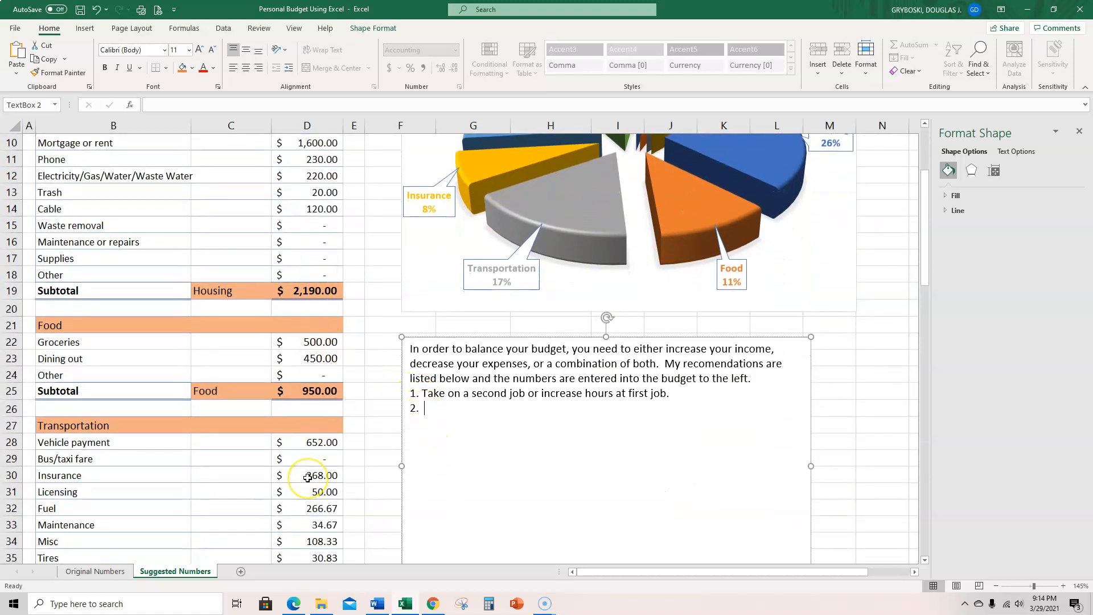
pyautogui.scroll(3, 307, 477)
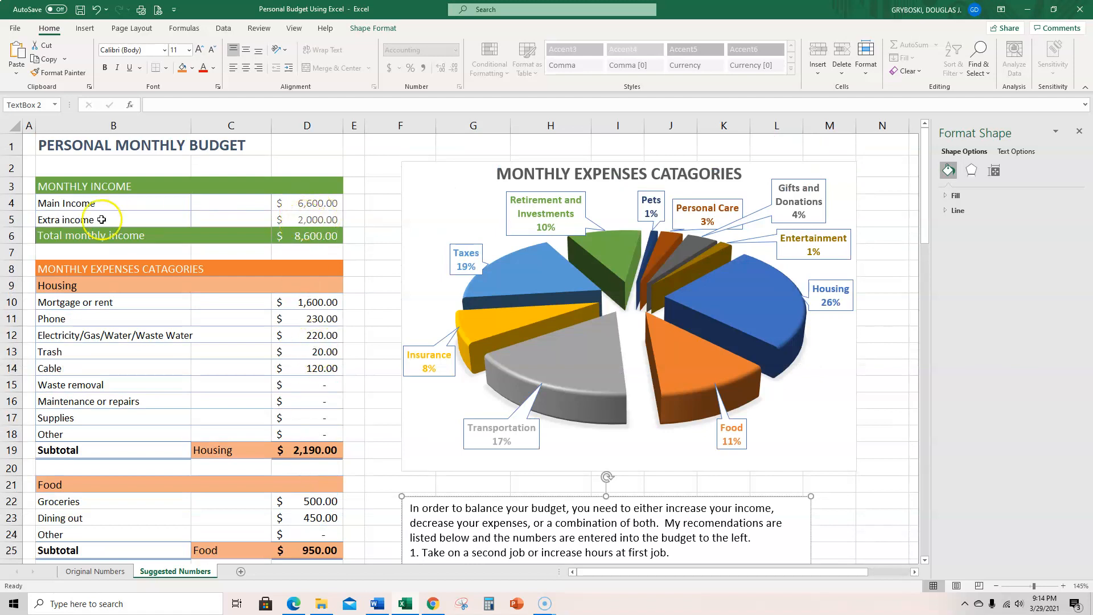
# Step: Set Extra income in D5 to 0
pyautogui.click(306, 221)
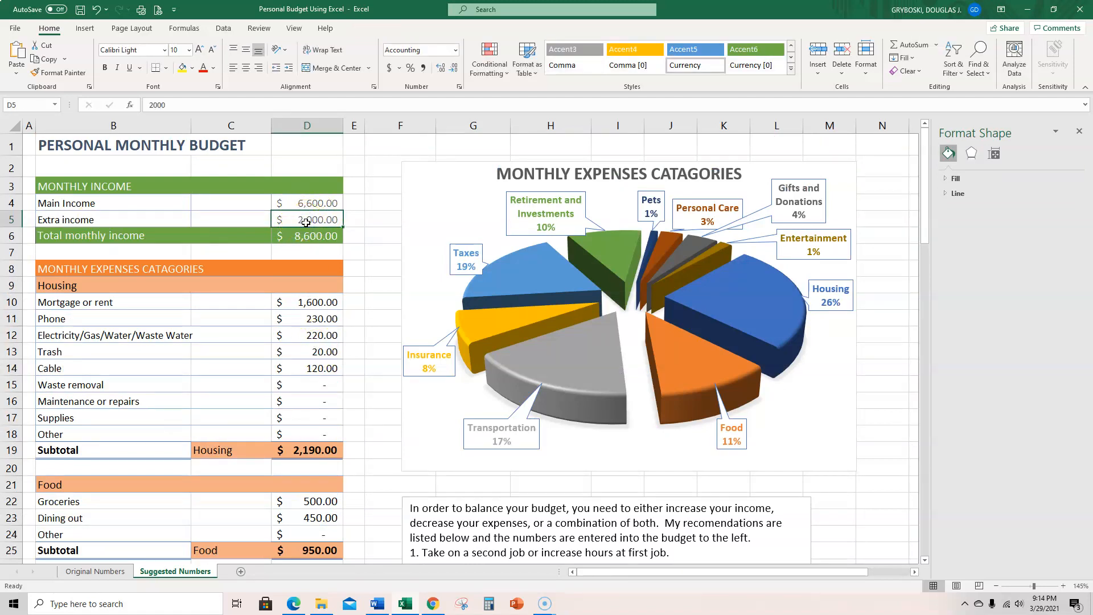
pyautogui.press('Delete')
pyautogui.click(310, 336)
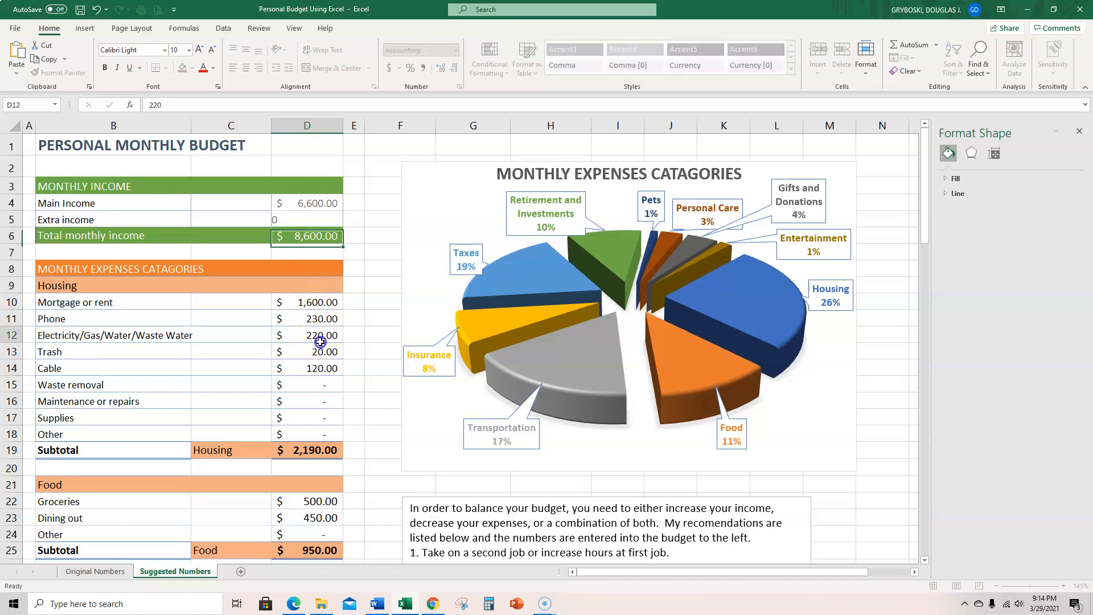
# Step: Check the Dining out amount in D23, and add an empty item 3 below item 2 in the recommendations text box
pyautogui.scroll(-4, 316, 423)
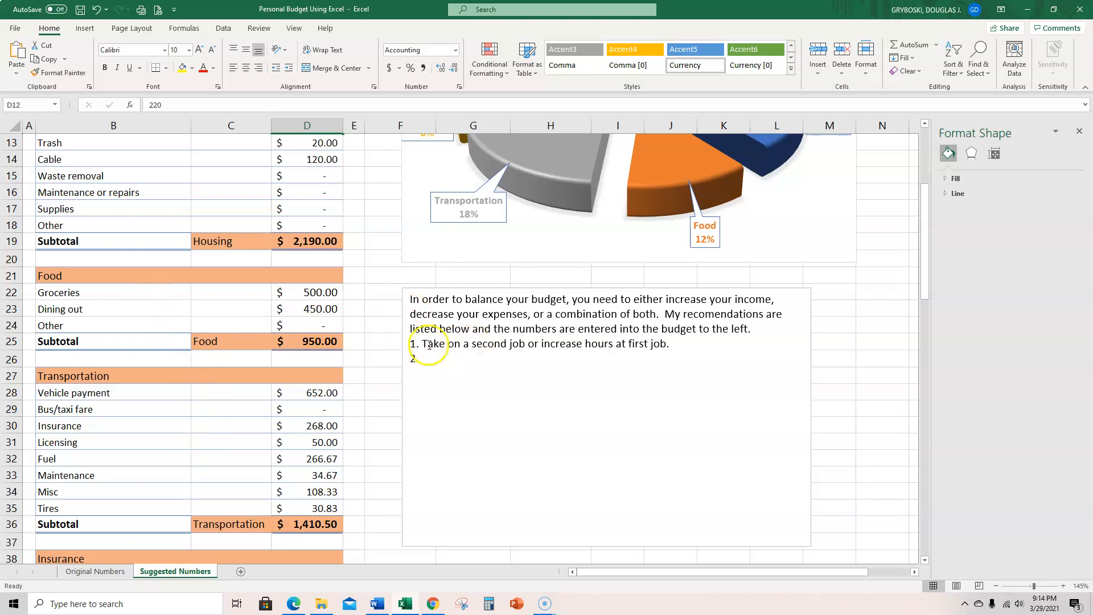
pyautogui.click(299, 308)
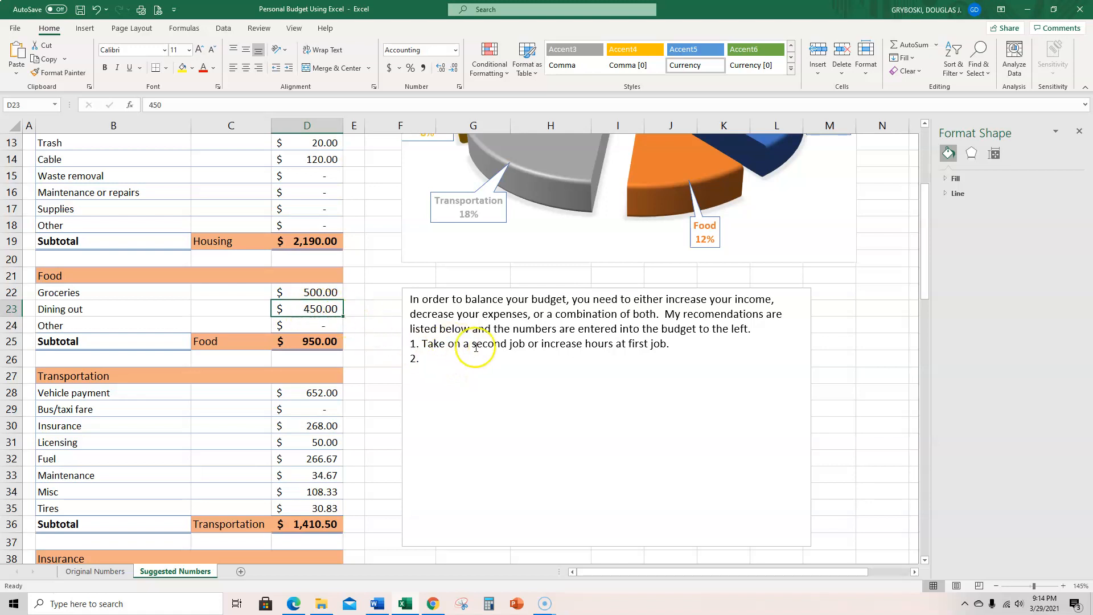
pyautogui.click(438, 361)
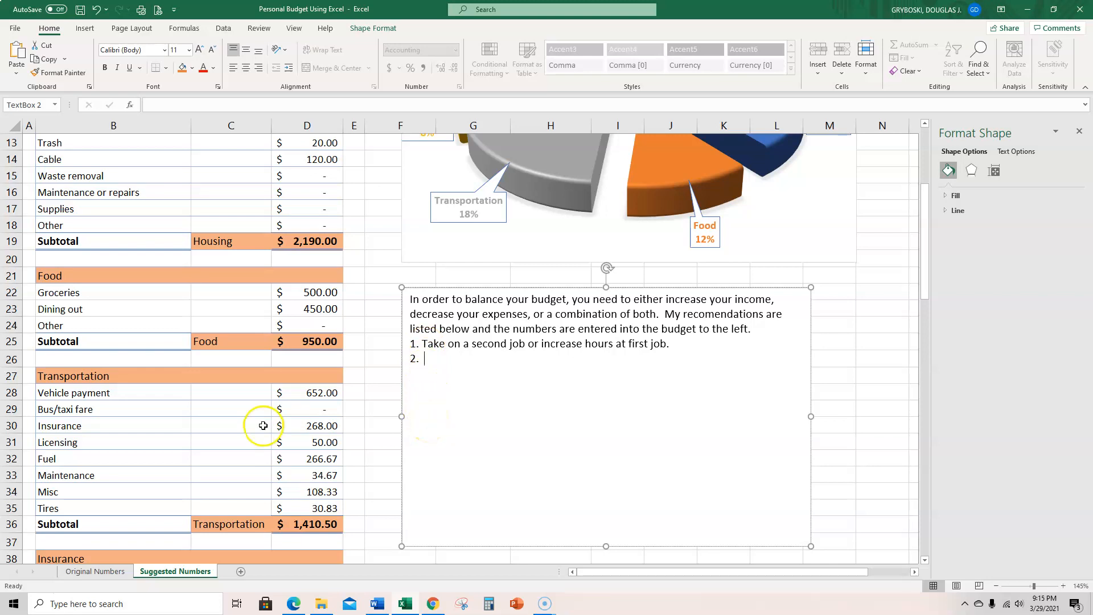
pyautogui.scroll(-1, 263, 426)
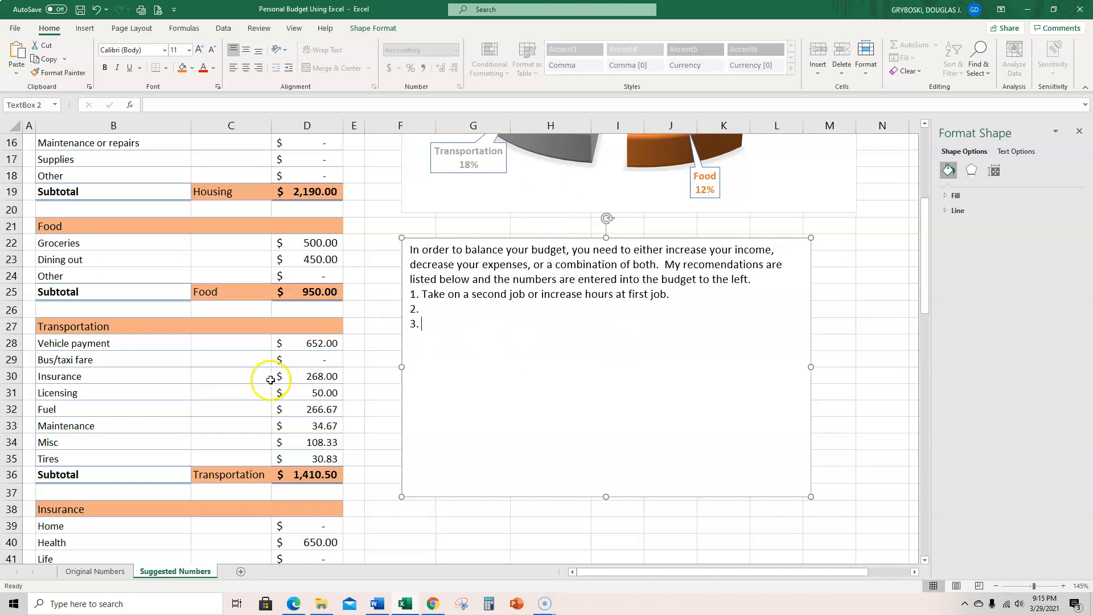
# Step: View the Original Numbers sheet for comparison, and switch to Edge to show the Schoology assignment Part 2 of Personal Budget with Excel
pyautogui.click(83, 572)
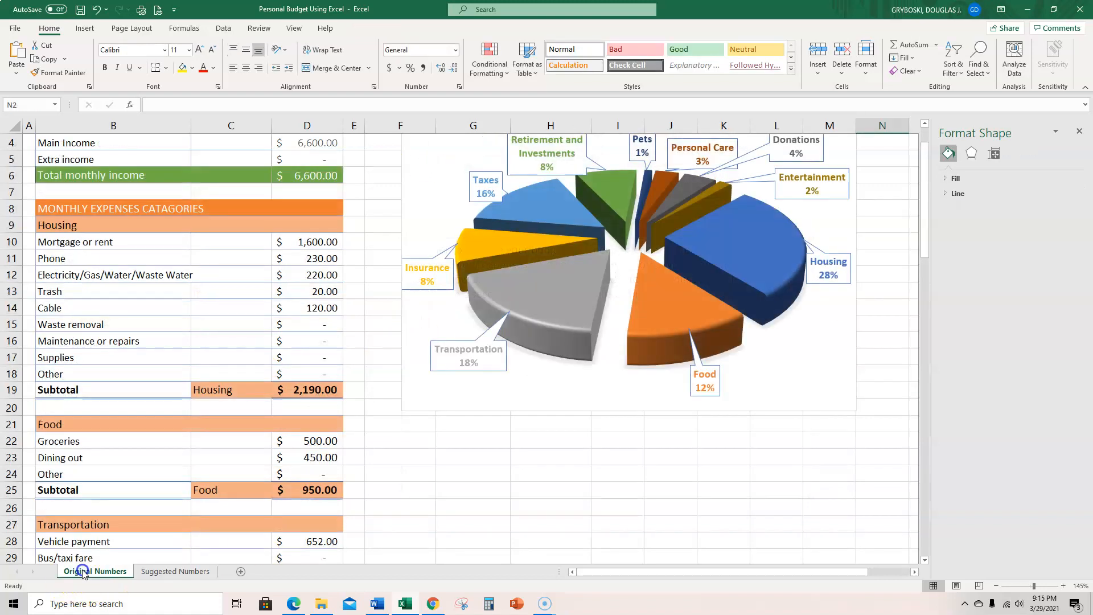
pyautogui.click(166, 572)
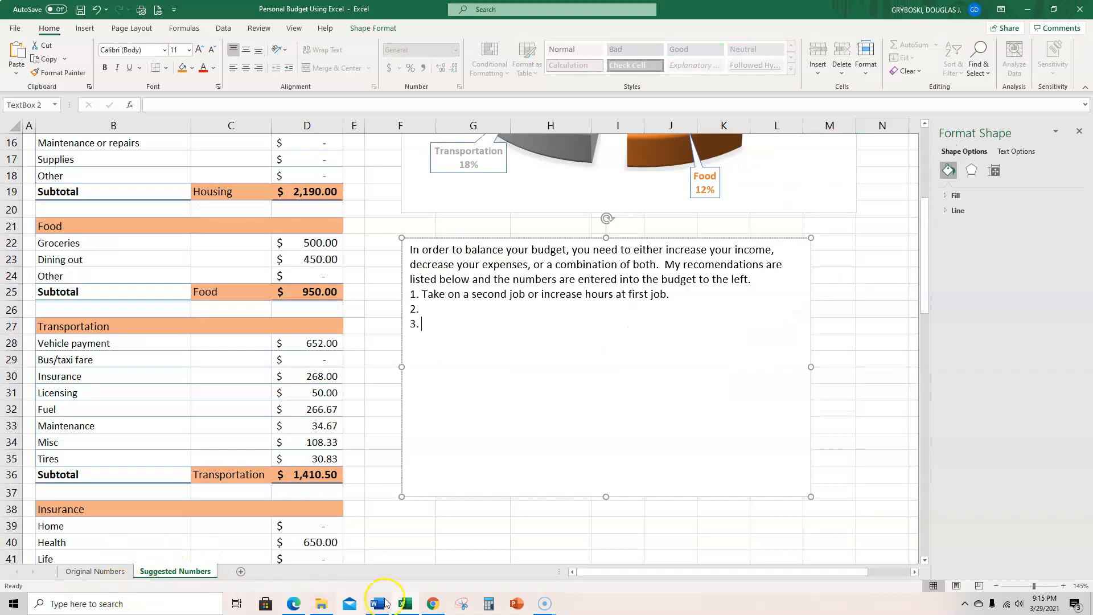
pyautogui.click(431, 605)
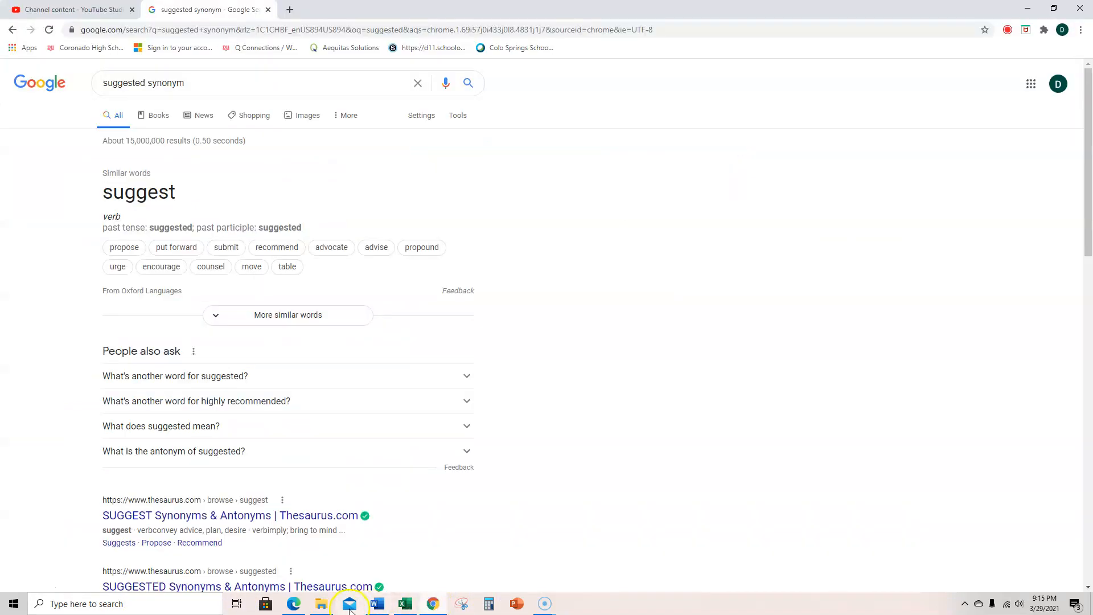
pyautogui.click(297, 605)
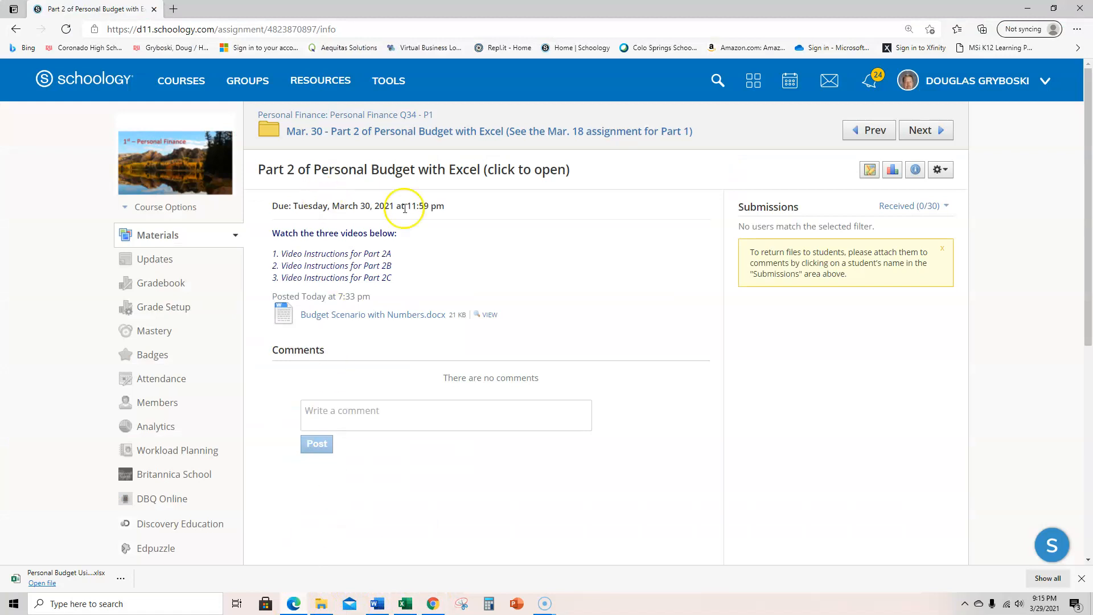